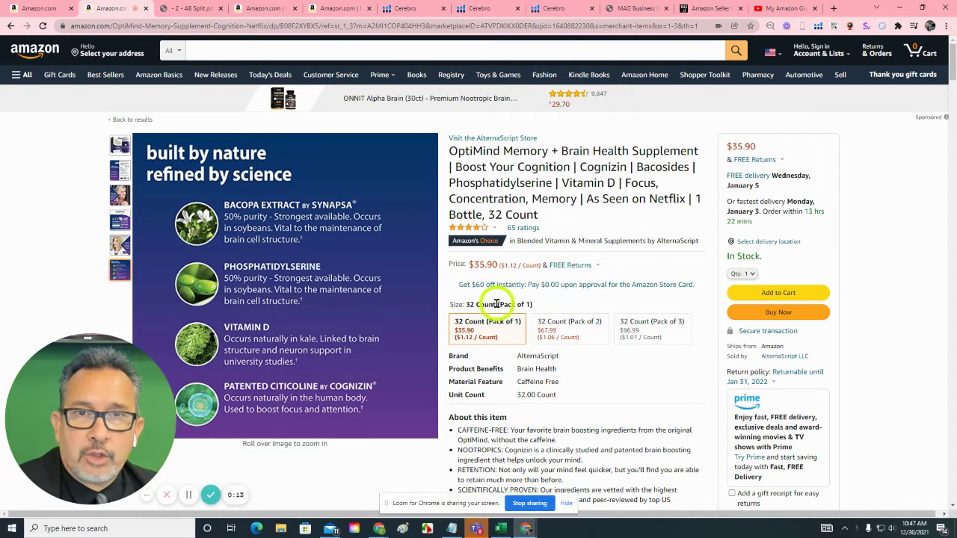
# Step: Preview the OptiMind Memory listing's gallery images one by one, from the main product photo to the ingredients image
pyautogui.scroll(-2, 568, 340)
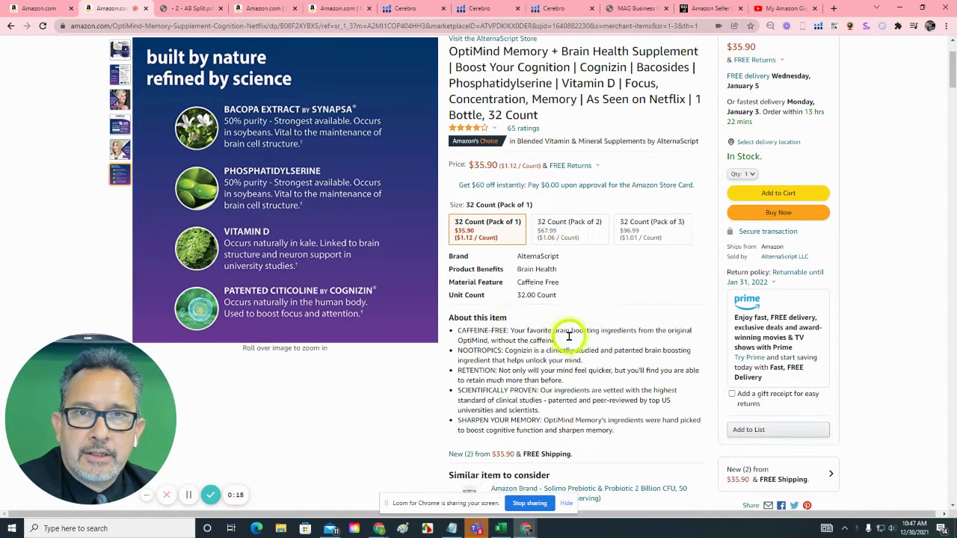
pyautogui.scroll(2, 116, 83)
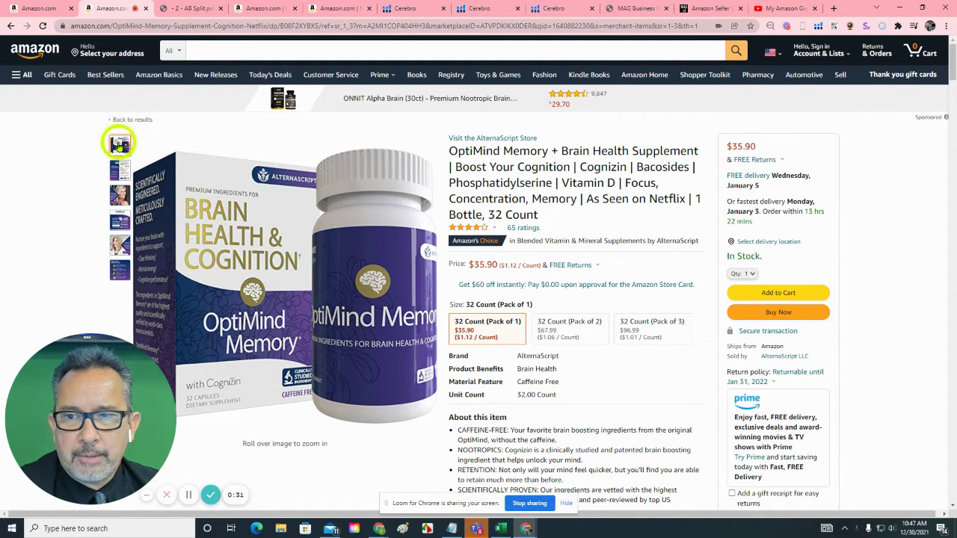
pyautogui.moveTo(120, 168)
pyautogui.moveTo(119, 148)
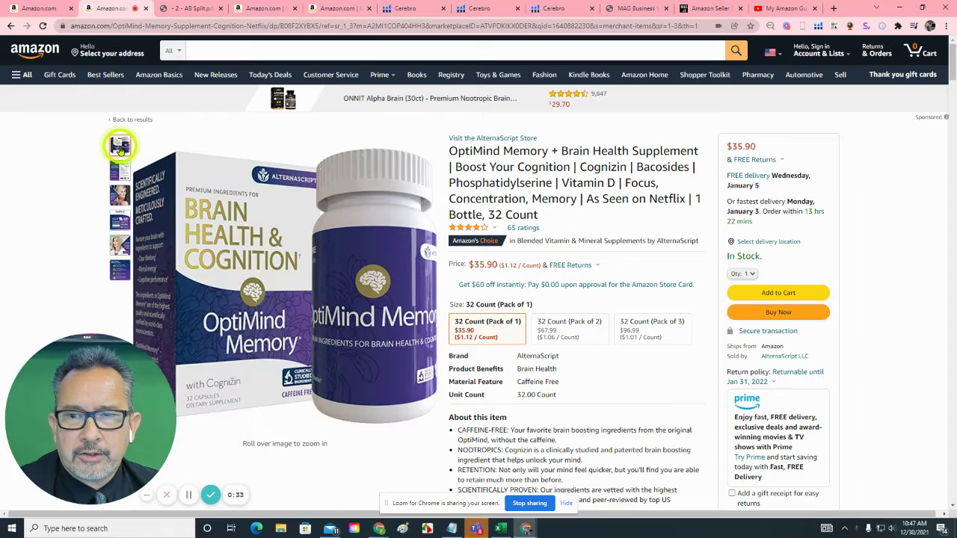
pyautogui.moveTo(119, 196)
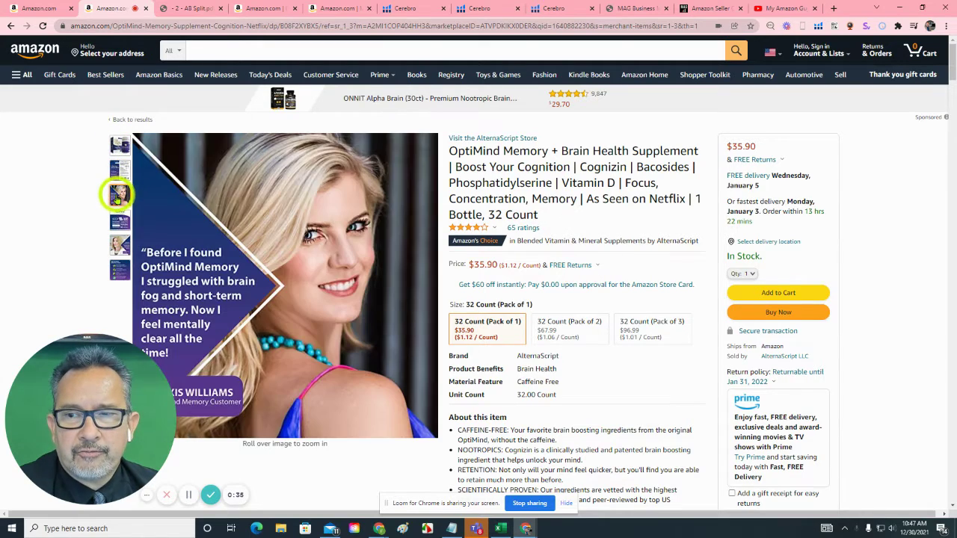
pyautogui.moveTo(239, 232)
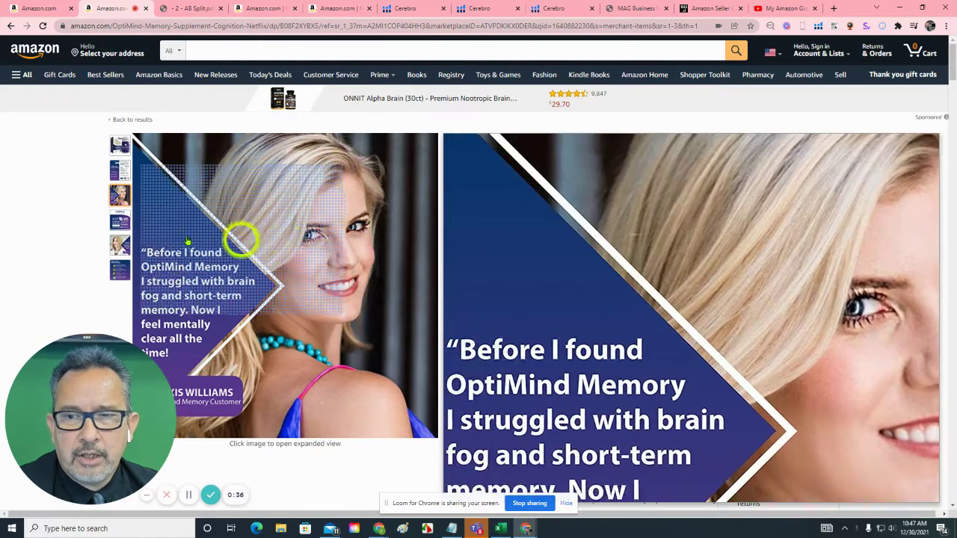
pyautogui.moveTo(120, 221)
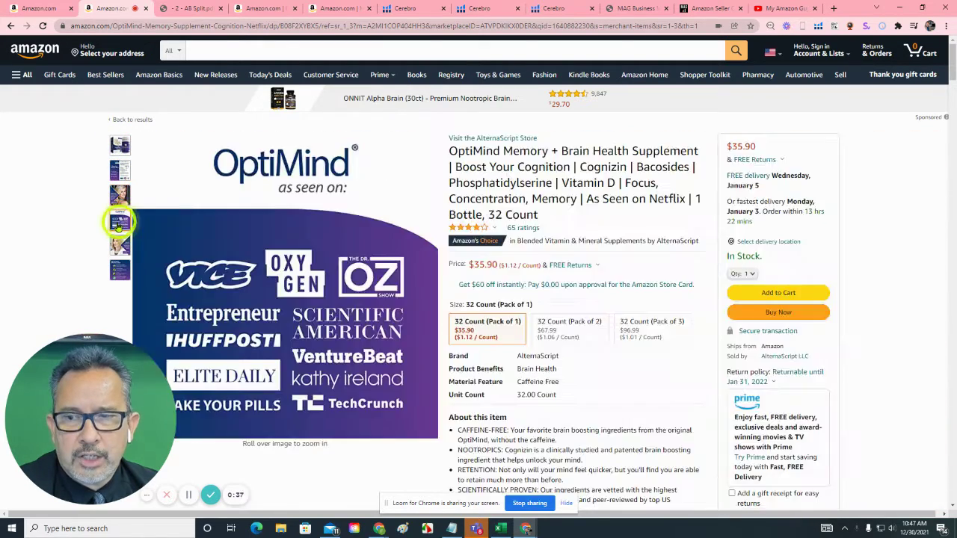
pyautogui.moveTo(119, 244)
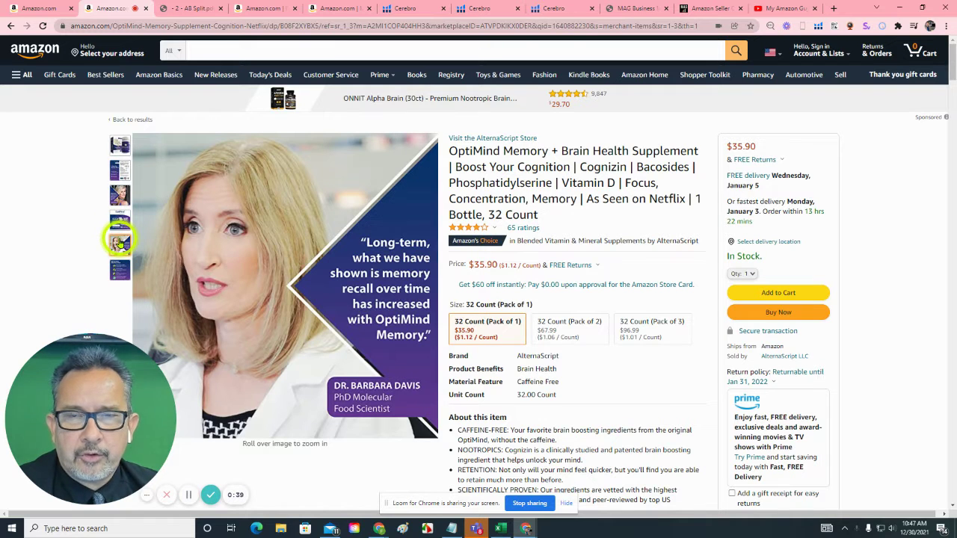
pyautogui.moveTo(118, 269)
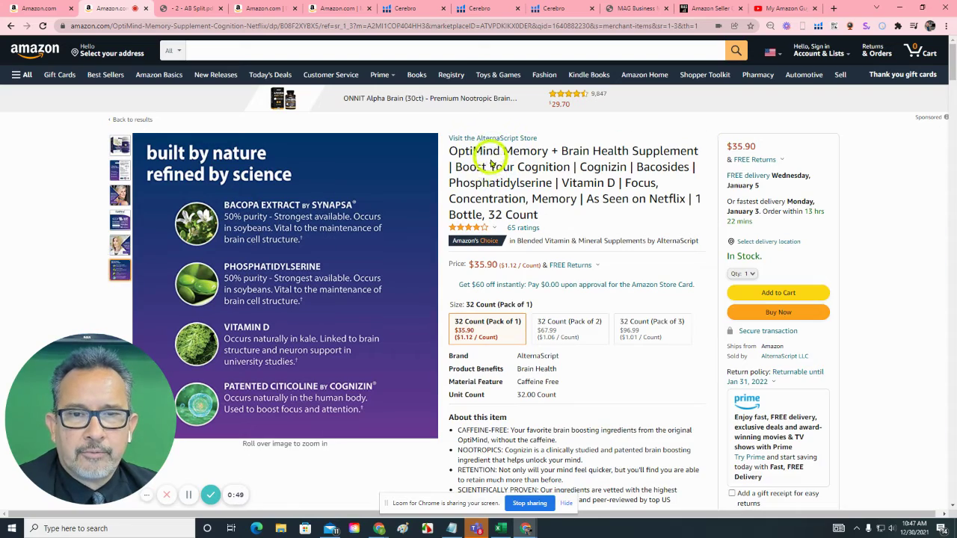
# Step: Highlight all the About this item bullet points on the listing and review them with the surrounding product details
pyautogui.scroll(-1, 511, 241)
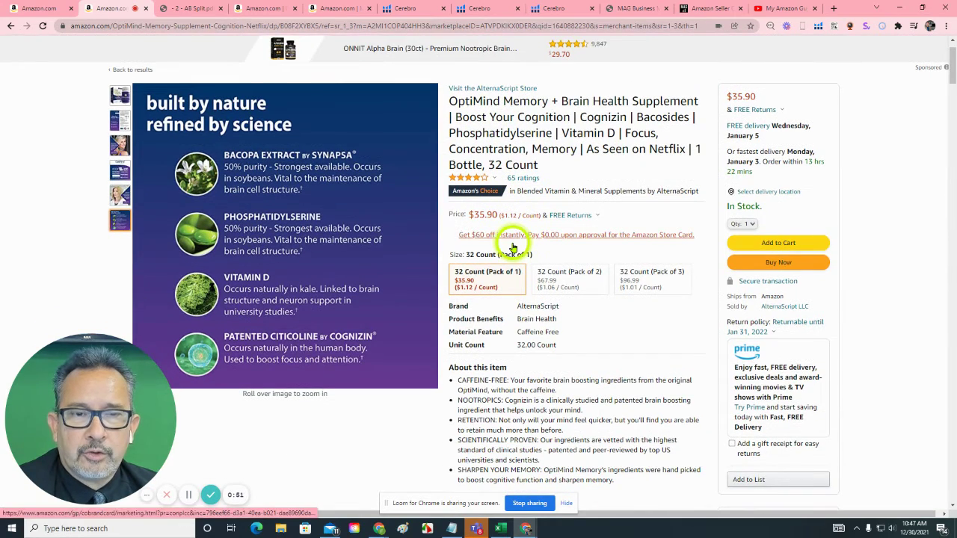
pyautogui.scroll(-4, 551, 246)
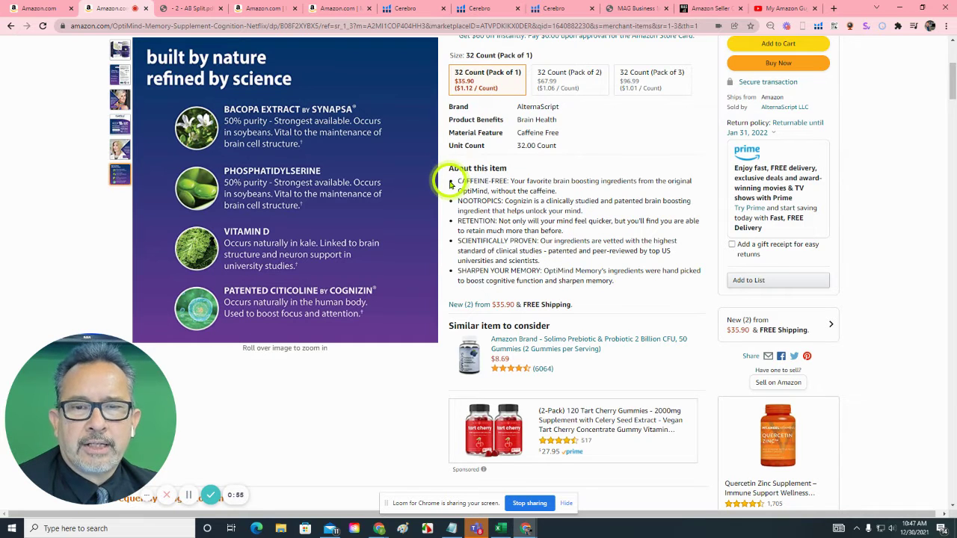
pyautogui.moveTo(457, 181); pyautogui.dragTo(626, 282)
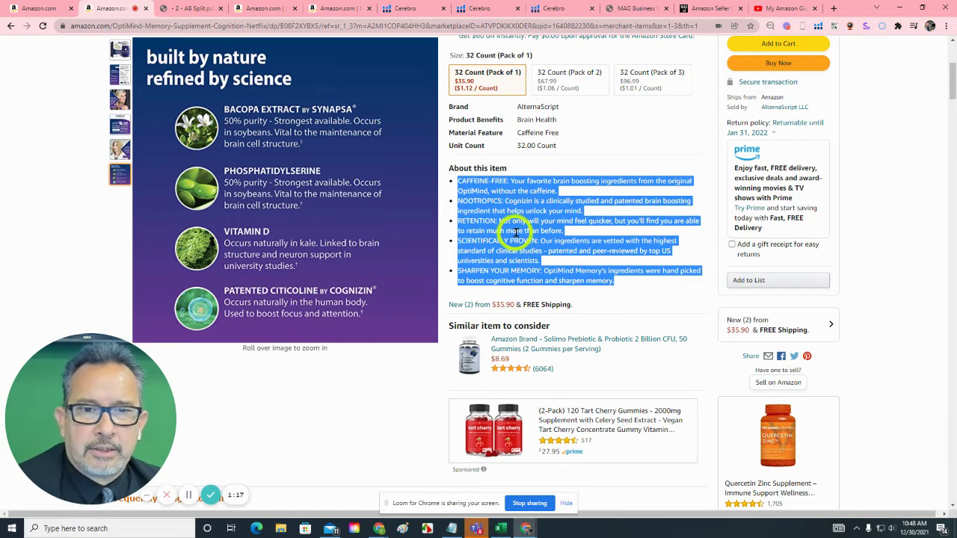
pyautogui.scroll(3, 514, 232)
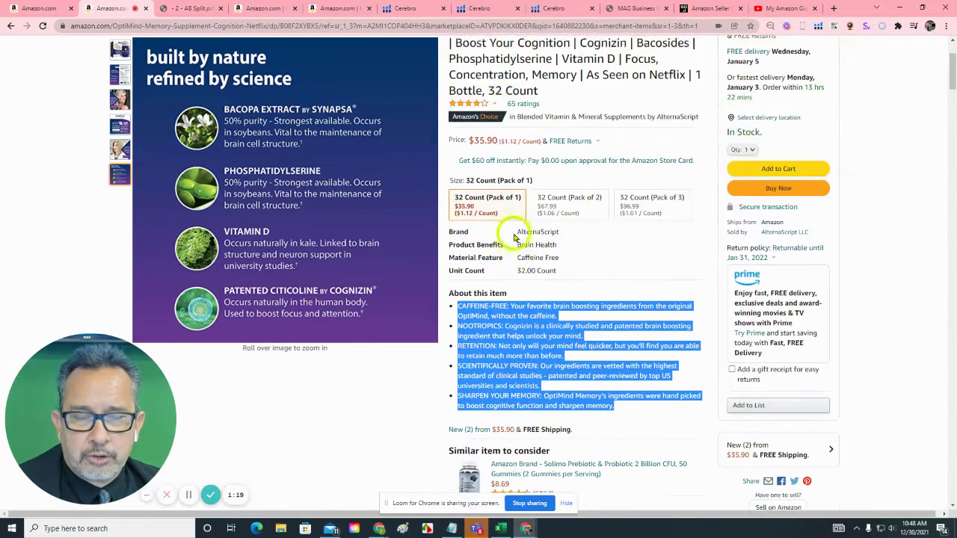
pyautogui.scroll(-3, 523, 236)
pyautogui.scroll(-1, 523, 242)
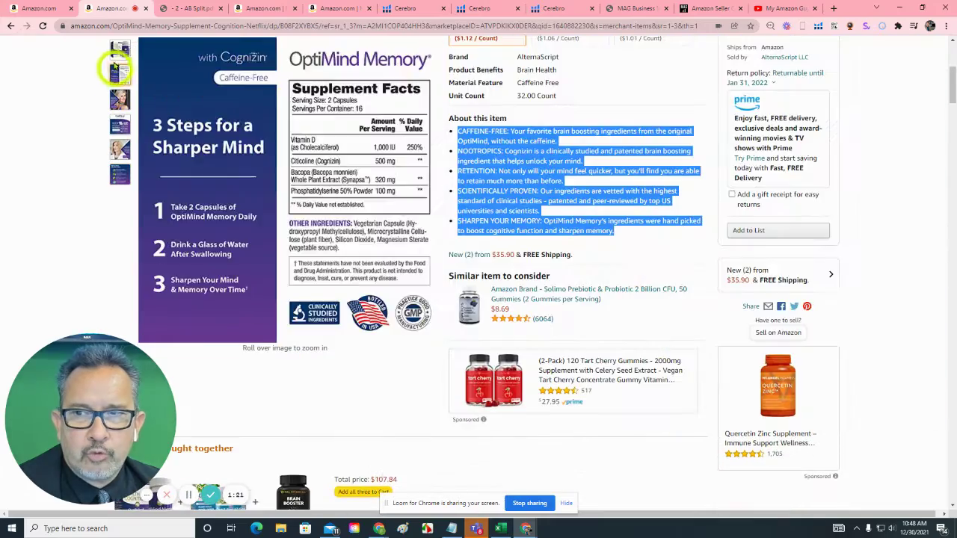
pyautogui.scroll(-4, 535, 318)
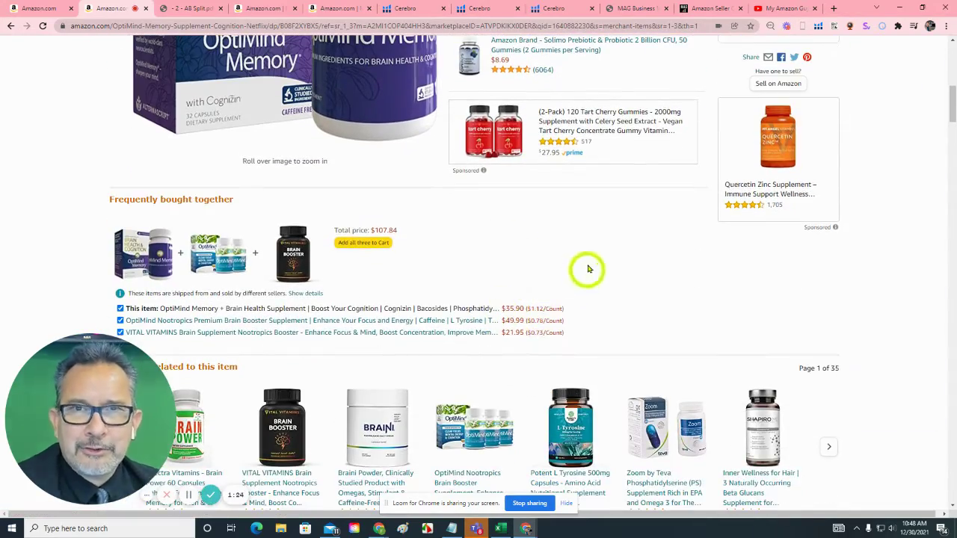
pyautogui.scroll(-2, 587, 275)
pyautogui.scroll(1, 586, 280)
pyautogui.scroll(8, 586, 281)
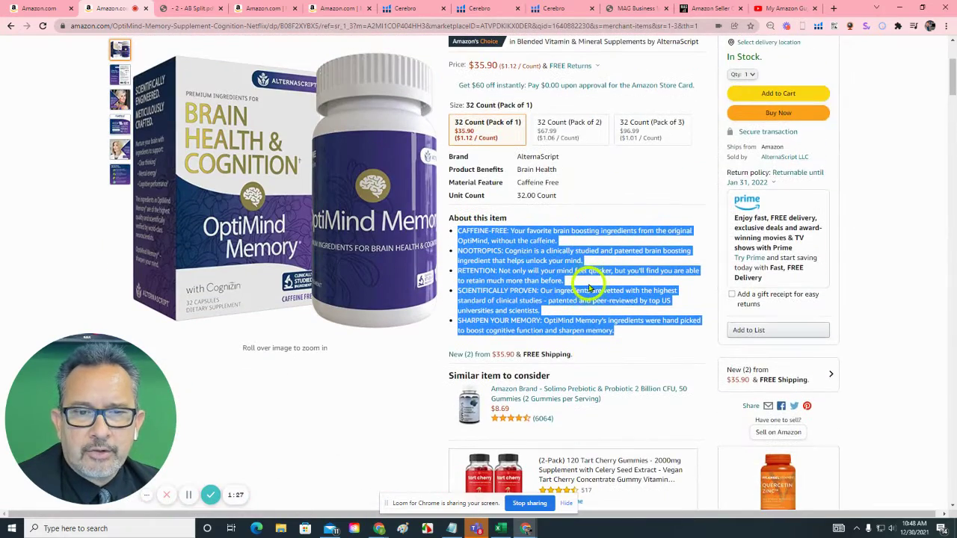
pyautogui.scroll(-2, 589, 288)
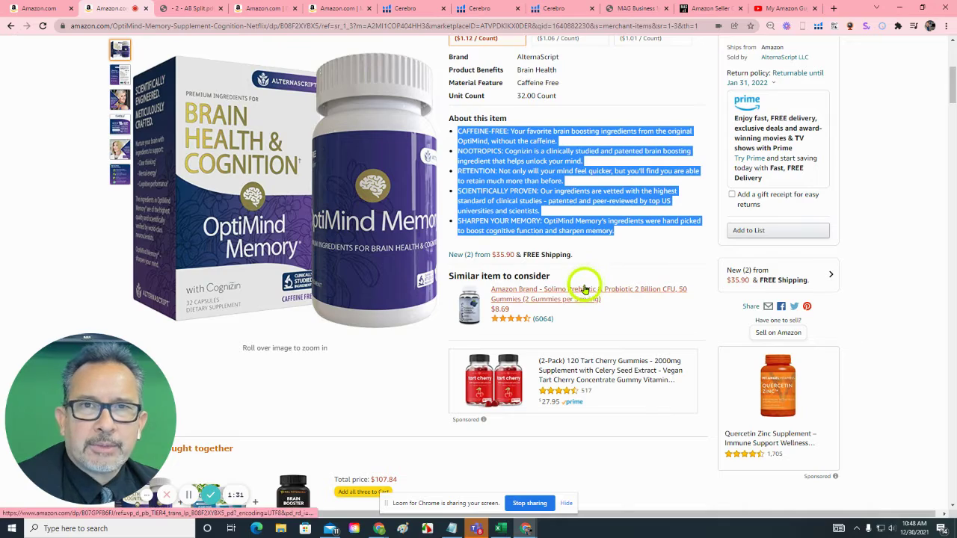
# Step: Examine the listing's enhanced brand content, from the Brain Health & Cognition banner through the ingredient images to the as-seen-on banner
pyautogui.scroll(-8, 620, 241)
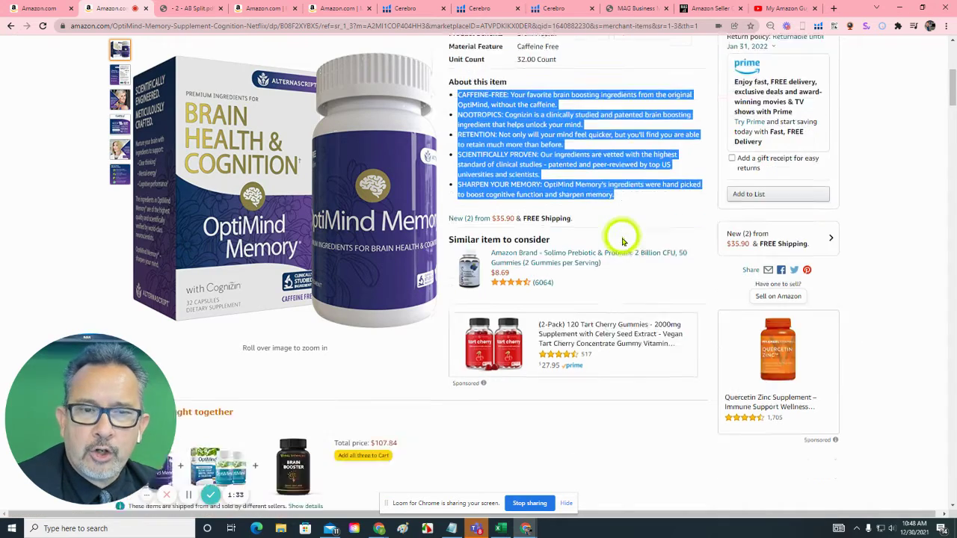
pyautogui.scroll(-12, 622, 241)
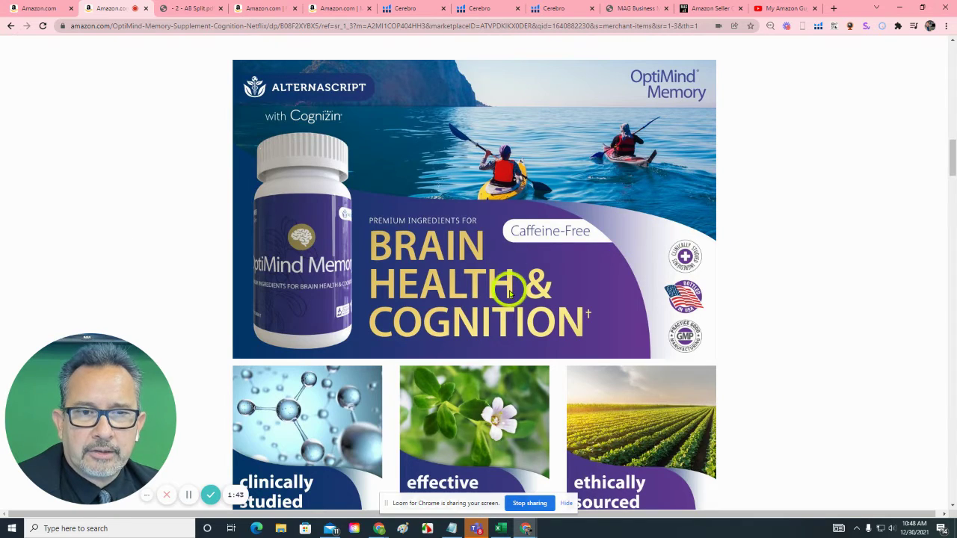
pyautogui.scroll(-1, 511, 294)
pyautogui.scroll(-5, 510, 294)
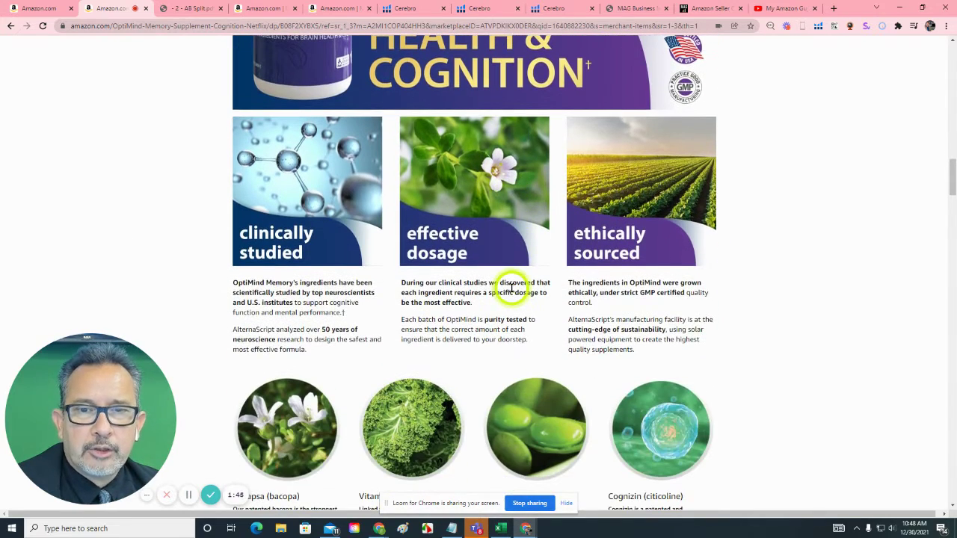
pyautogui.scroll(-5, 512, 292)
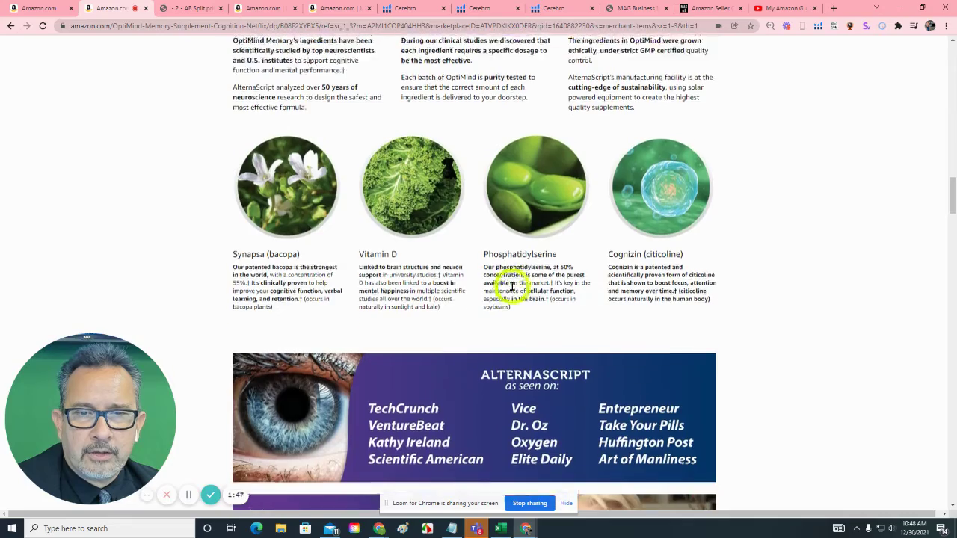
pyautogui.scroll(3, 512, 290)
pyautogui.scroll(-6, 500, 304)
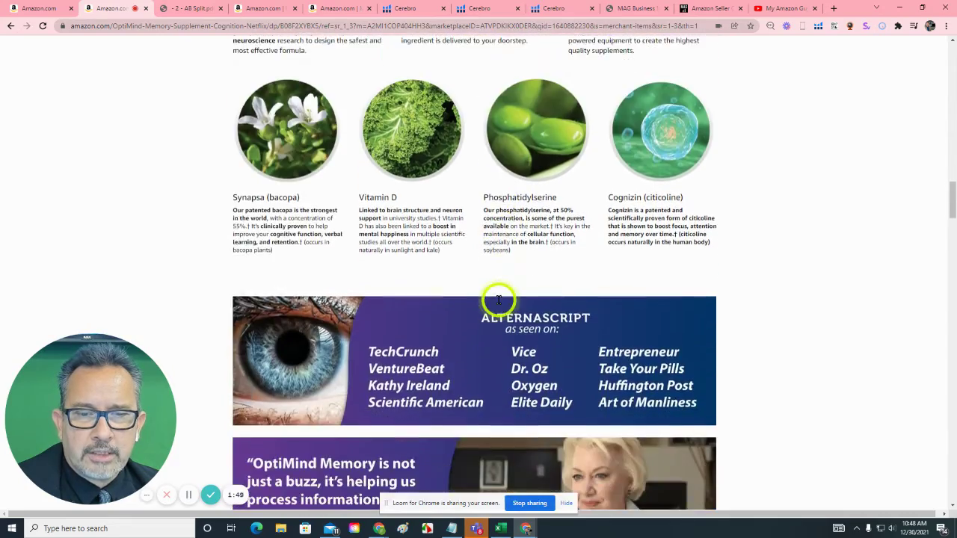
pyautogui.scroll(-3, 499, 304)
pyautogui.scroll(10, 499, 305)
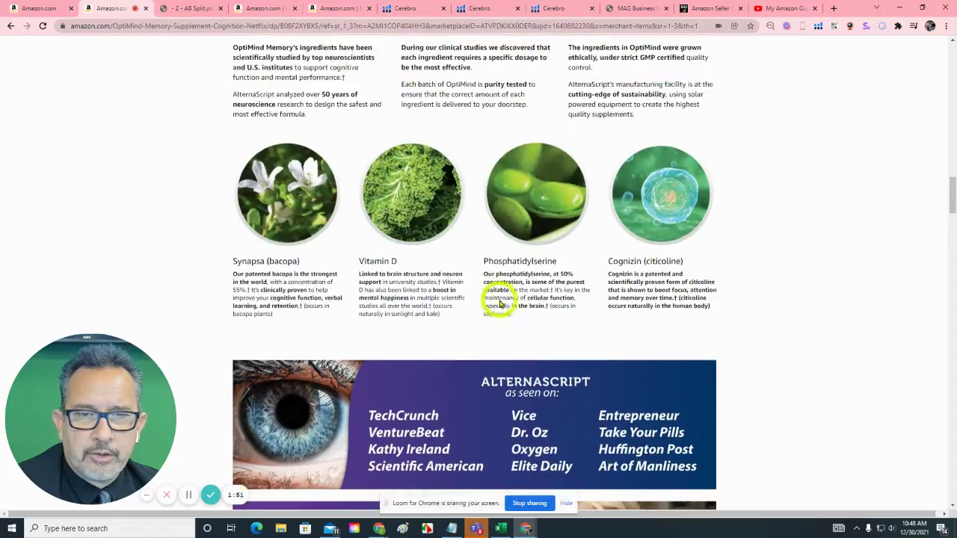
pyautogui.scroll(1, 500, 304)
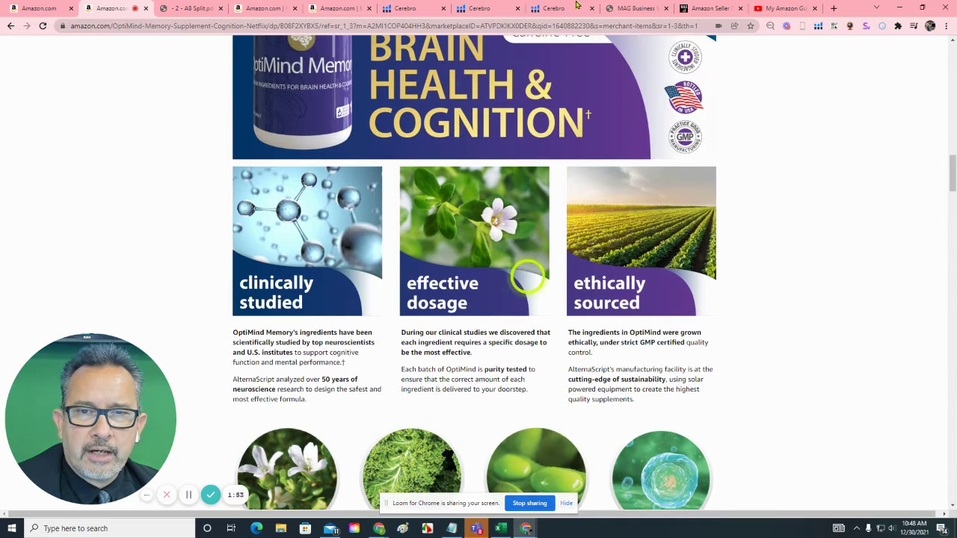
pyautogui.scroll(1, 445, 288)
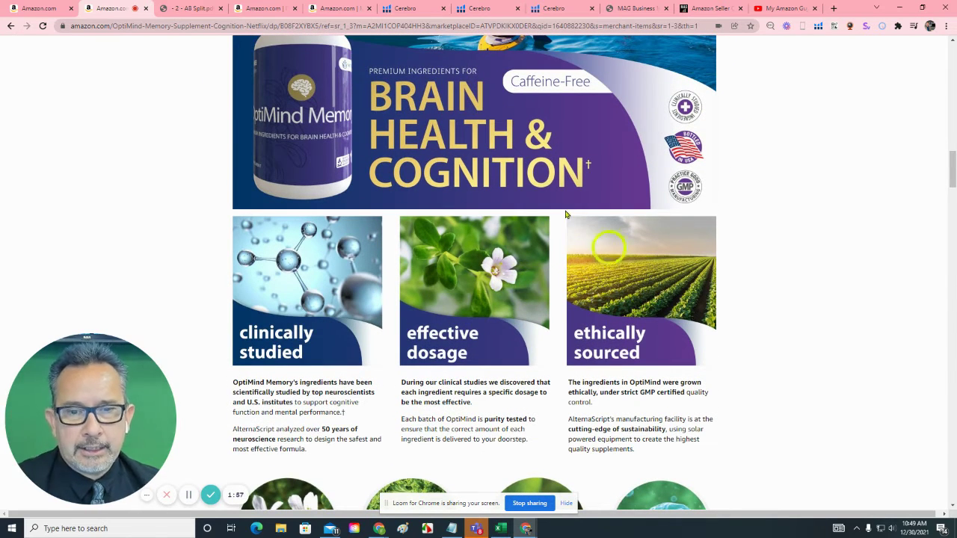
pyautogui.scroll(3, 466, 252)
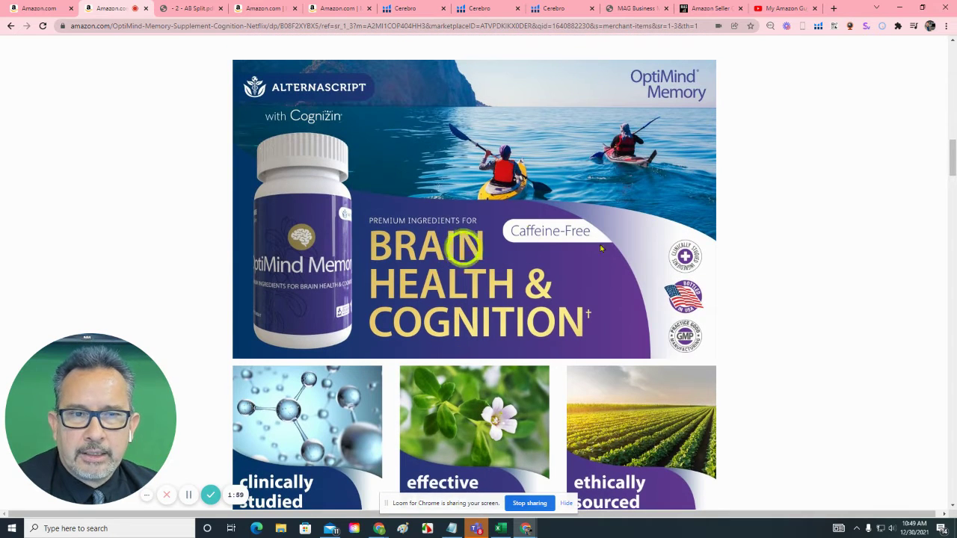
# Step: Display the image alt text and examine it on the banners, feature images, ingredient images and product comparison chart
pyautogui.click(772, 30)
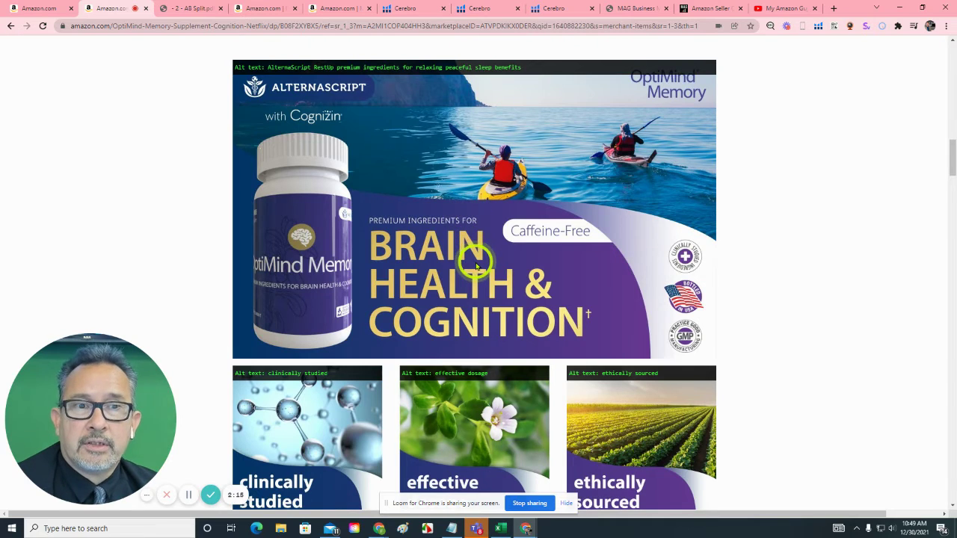
pyautogui.scroll(-4, 477, 266)
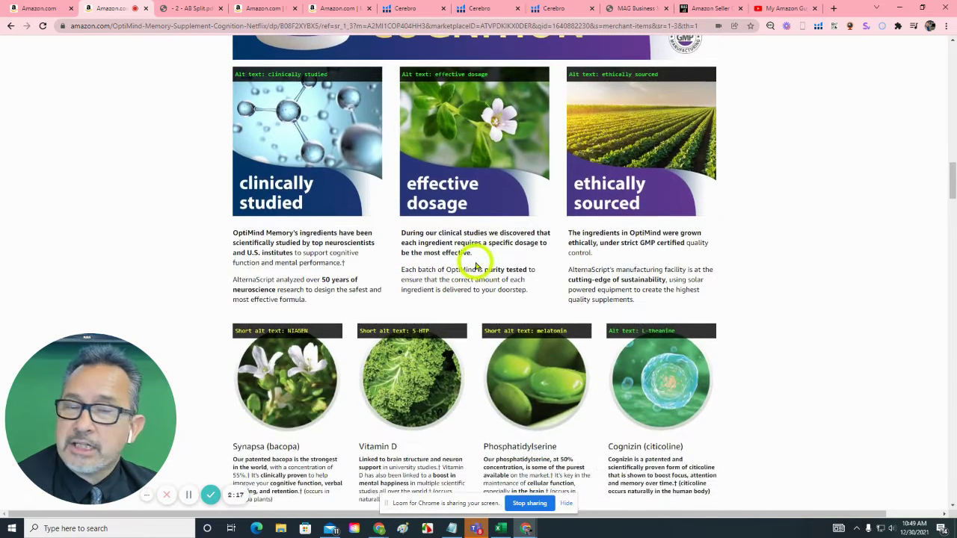
pyautogui.scroll(1, 476, 265)
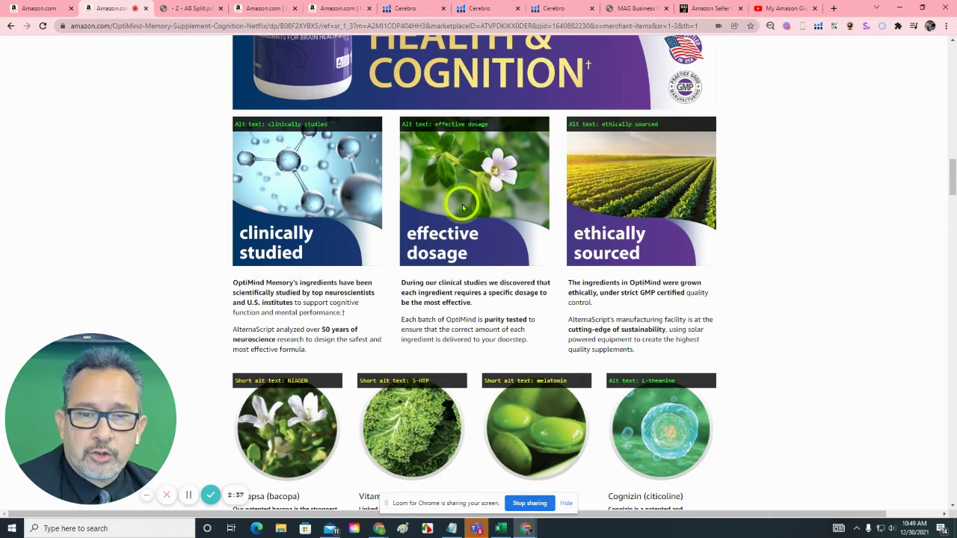
pyautogui.scroll(-1, 523, 347)
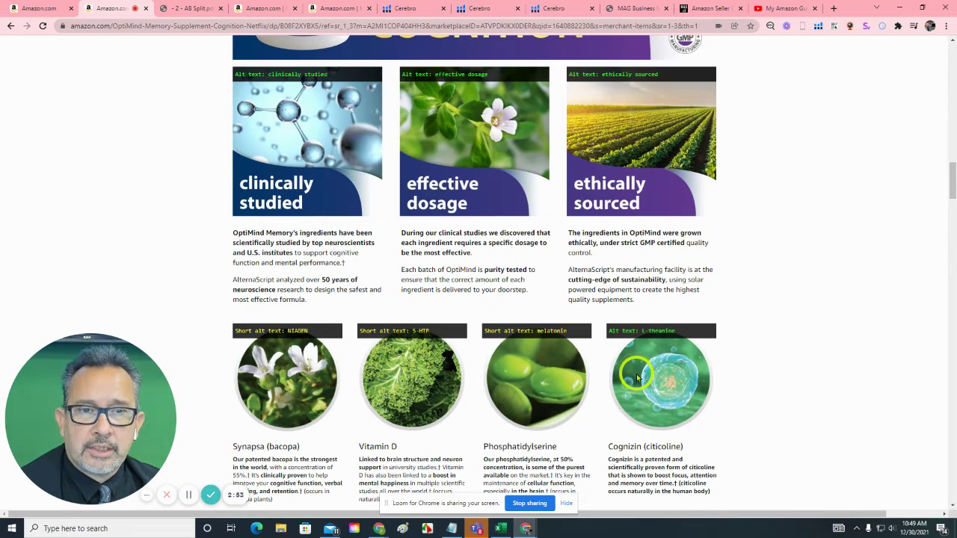
pyautogui.scroll(-7, 632, 376)
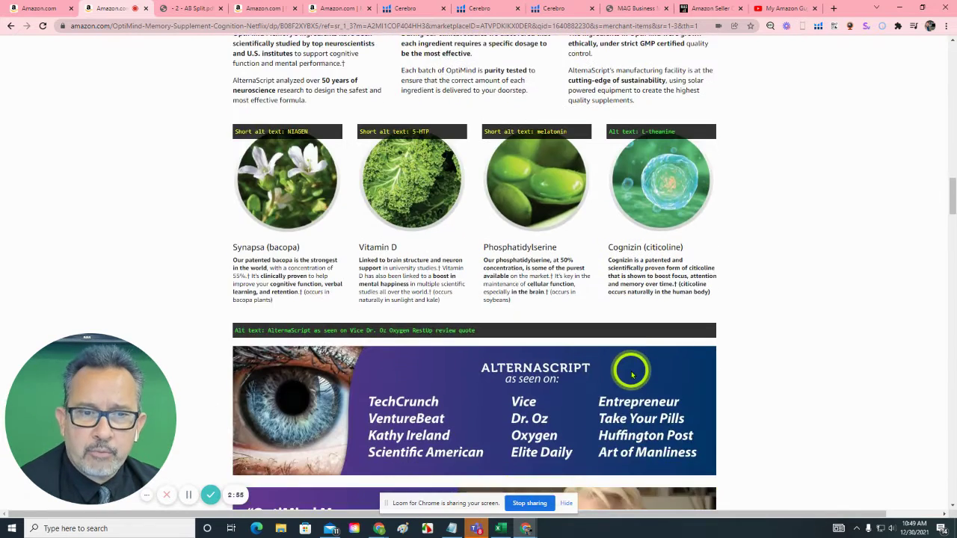
pyautogui.scroll(-1, 632, 376)
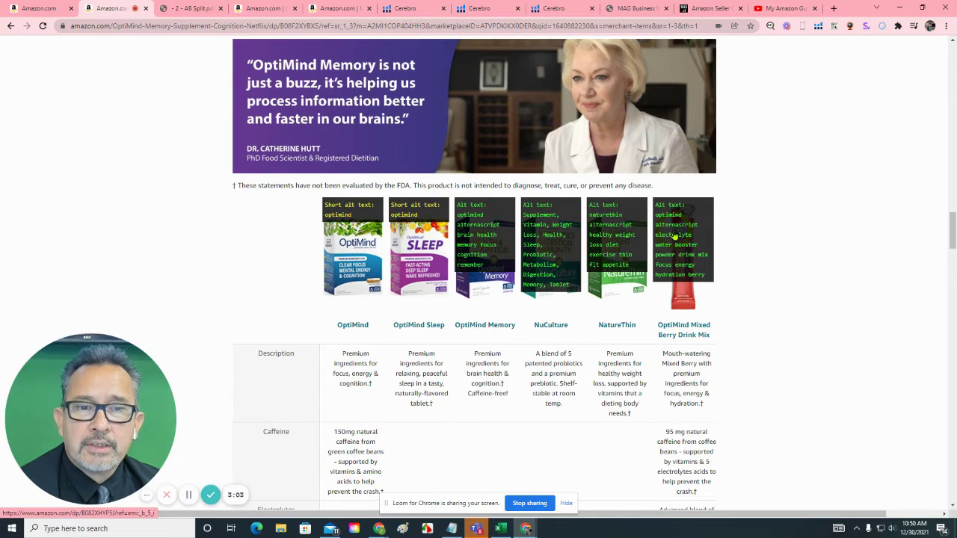
pyautogui.scroll(9, 670, 257)
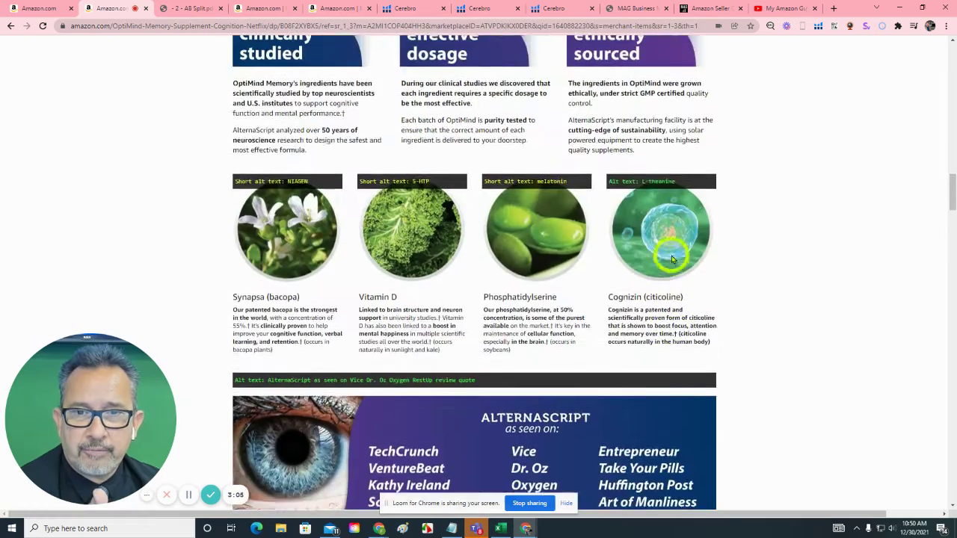
pyautogui.scroll(3, 672, 258)
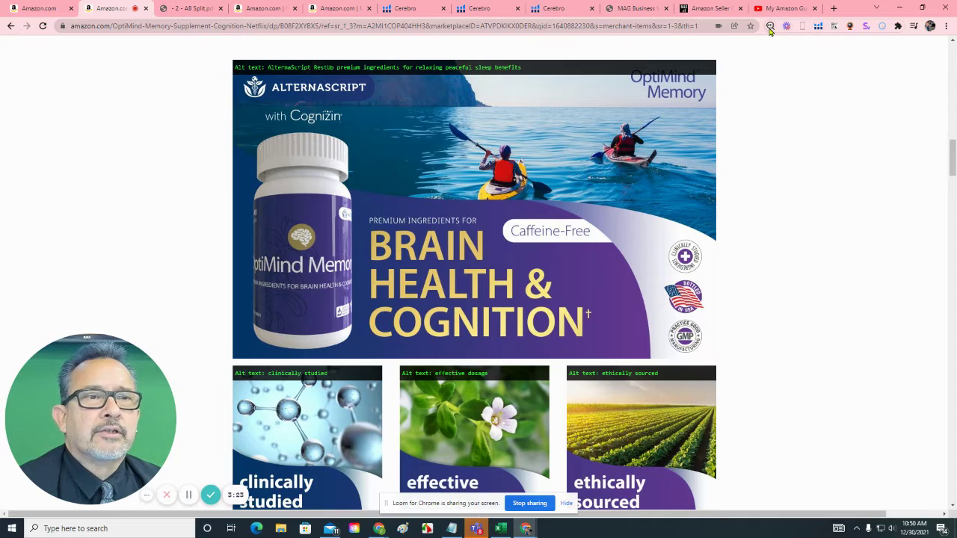
# Step: Turn off the alt text display and look over the main banner and the three feature images below it
pyautogui.scroll(-2, 672, 419)
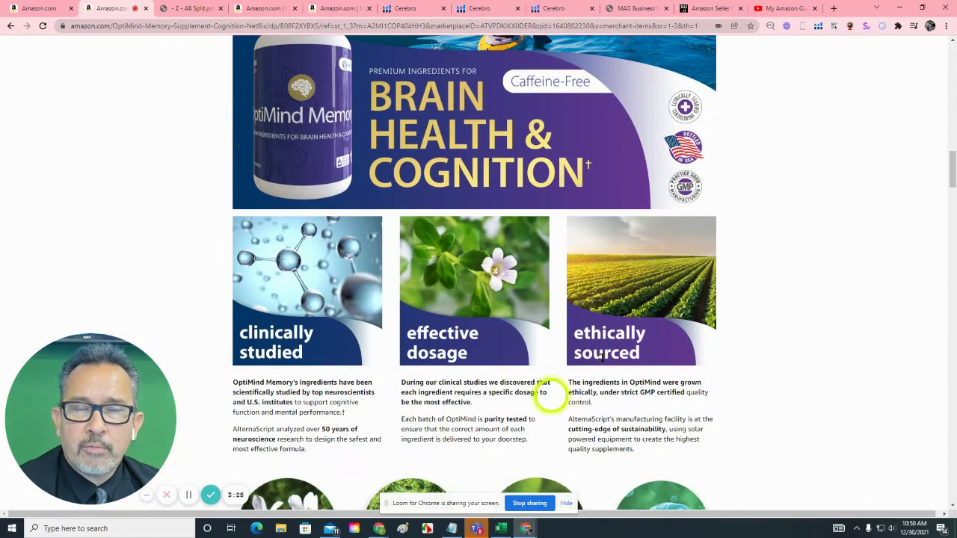
pyautogui.scroll(-2, 576, 317)
pyautogui.scroll(2, 579, 320)
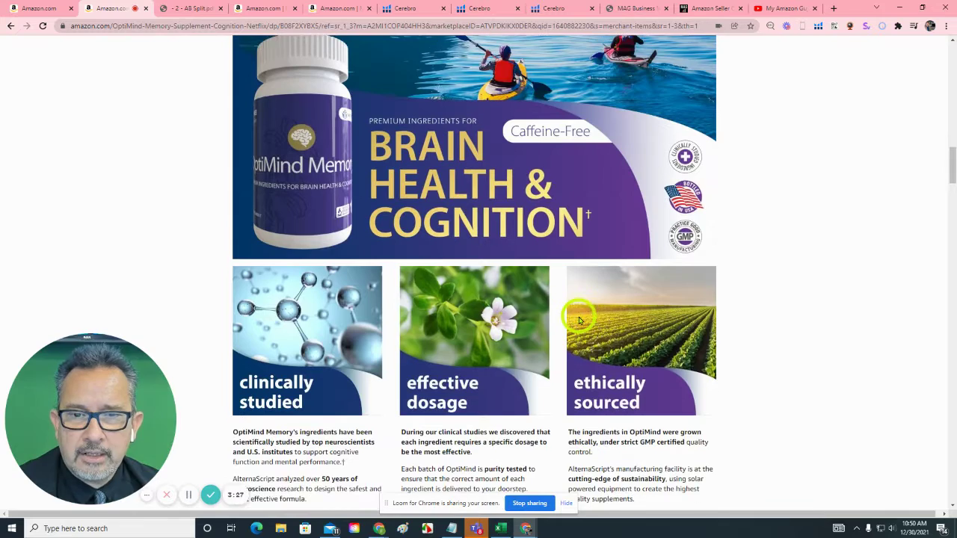
# Step: Return to the start of the OptiMind Memory listing and view the as-seen-on and built-by-nature gallery images
pyautogui.scroll(2, 580, 320)
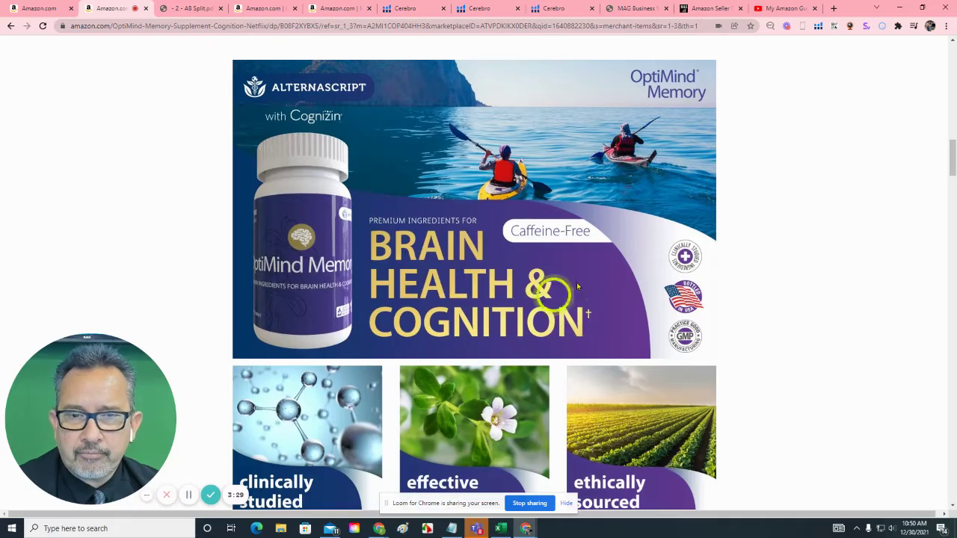
pyautogui.scroll(1, 383, 338)
pyautogui.scroll(10, 382, 338)
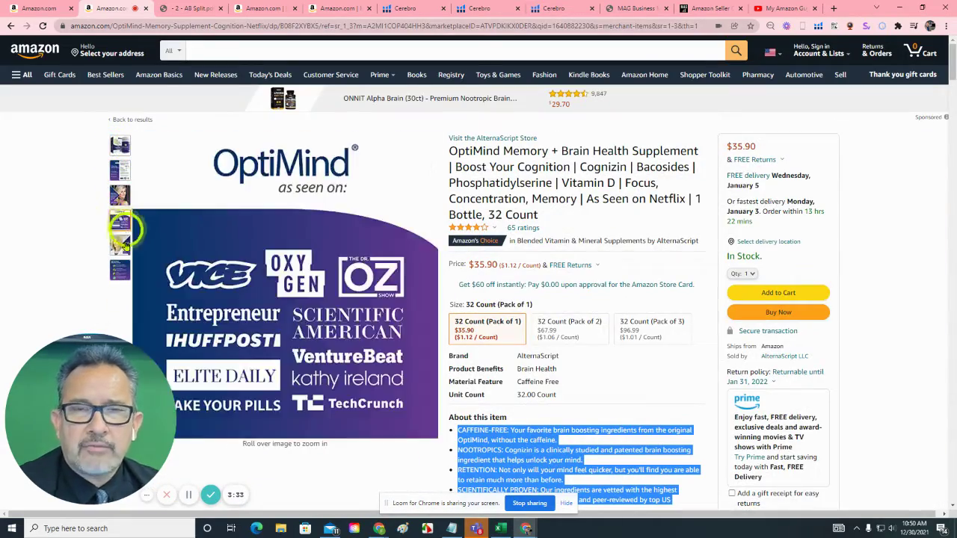
pyautogui.moveTo(116, 277)
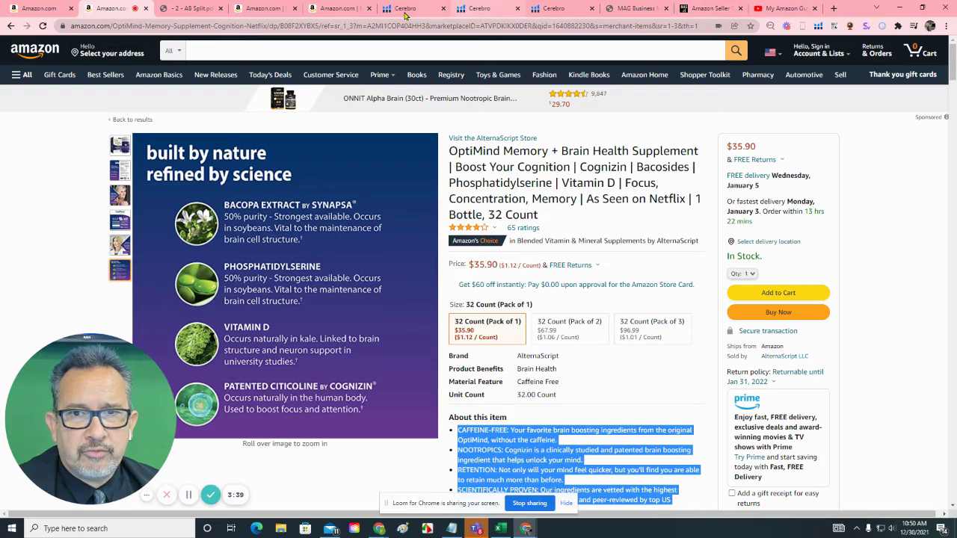
# Step: Open the Momstir social distancing wine glass listing and look through its lifestyle gallery photos beside the bullet points
pyautogui.click(263, 9)
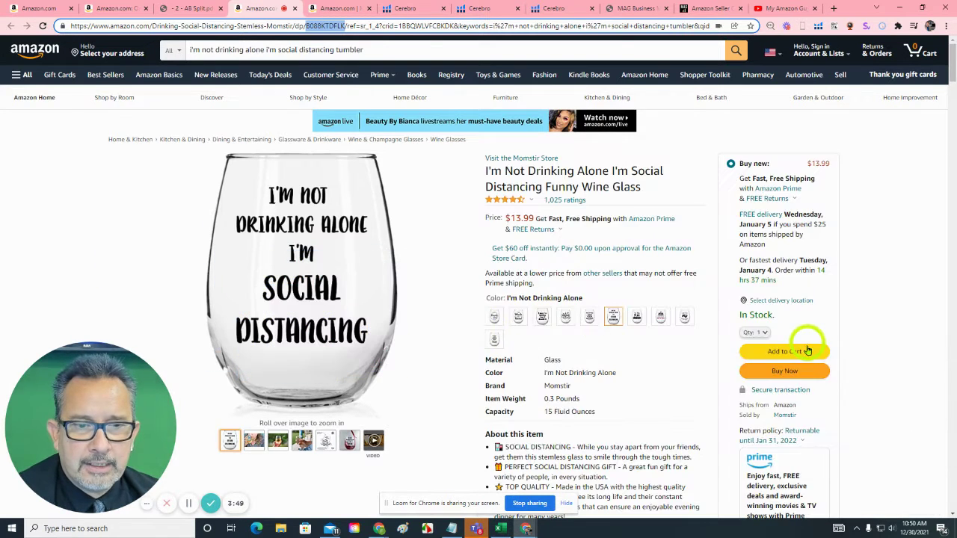
pyautogui.scroll(-1, 484, 348)
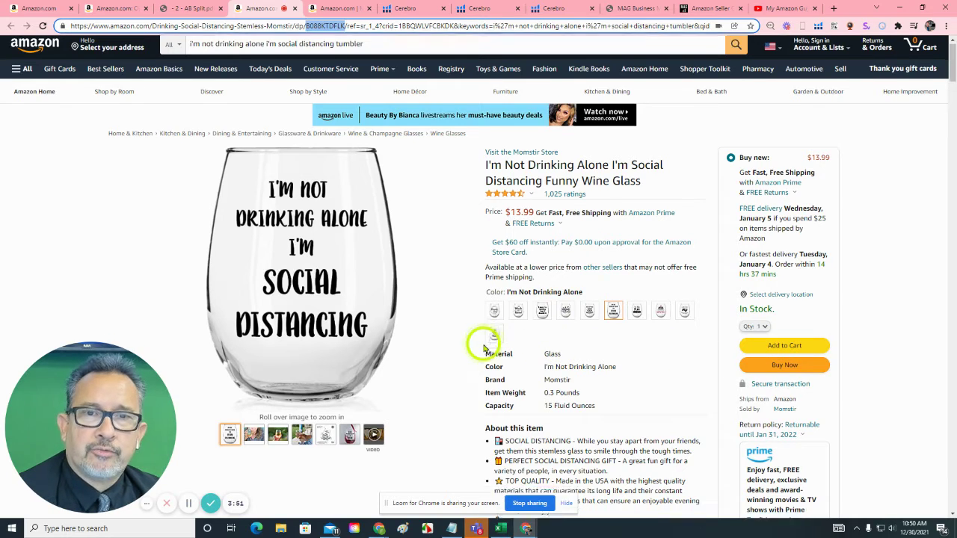
pyautogui.scroll(-3, 485, 348)
pyautogui.moveTo(254, 324)
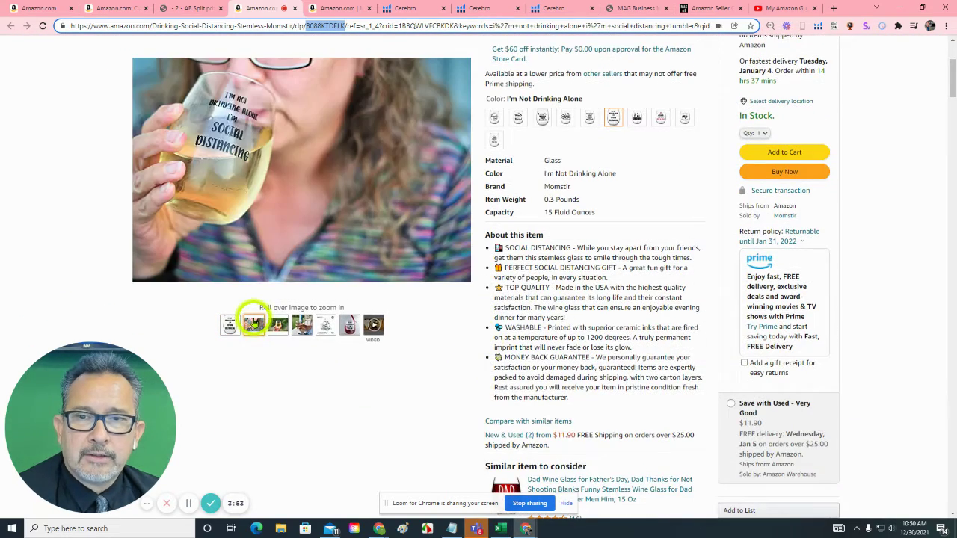
pyautogui.scroll(1, 254, 323)
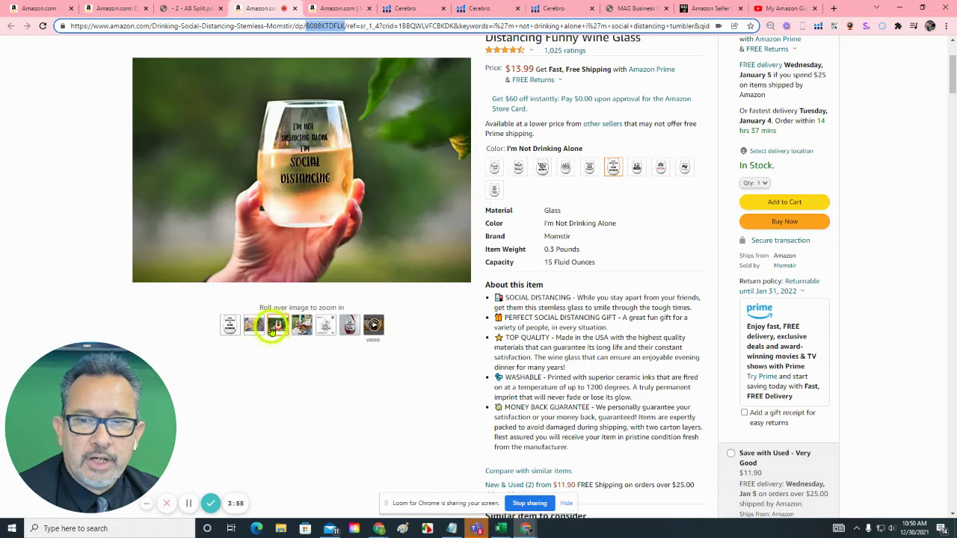
pyautogui.scroll(1, 280, 337)
pyautogui.moveTo(297, 346)
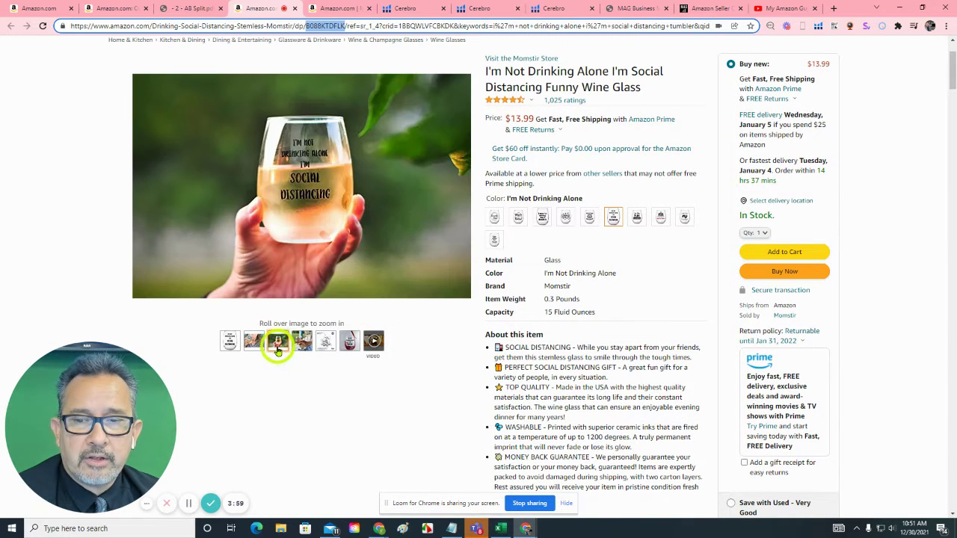
# Step: Watch the wine glass listing's product video and close the video viewer
pyautogui.moveTo(373, 341)
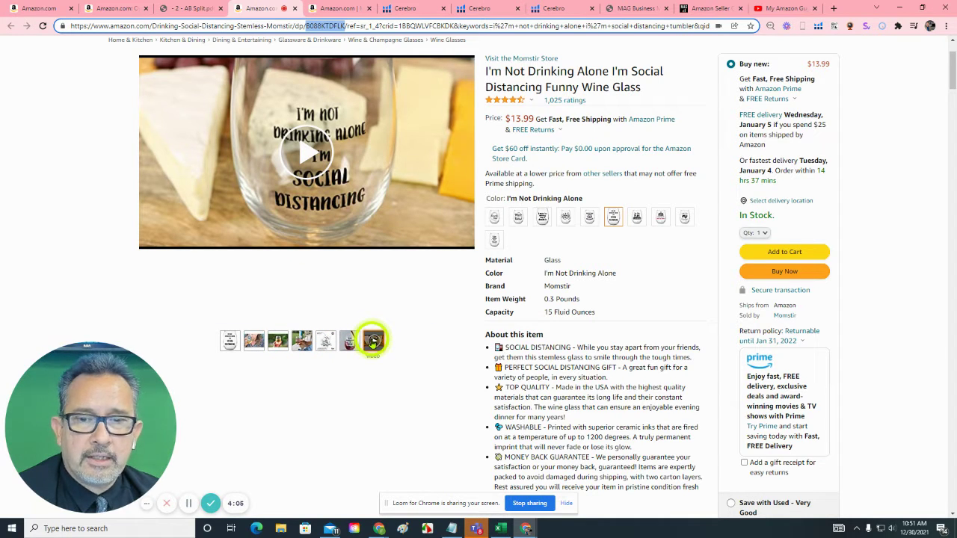
pyautogui.click(373, 341)
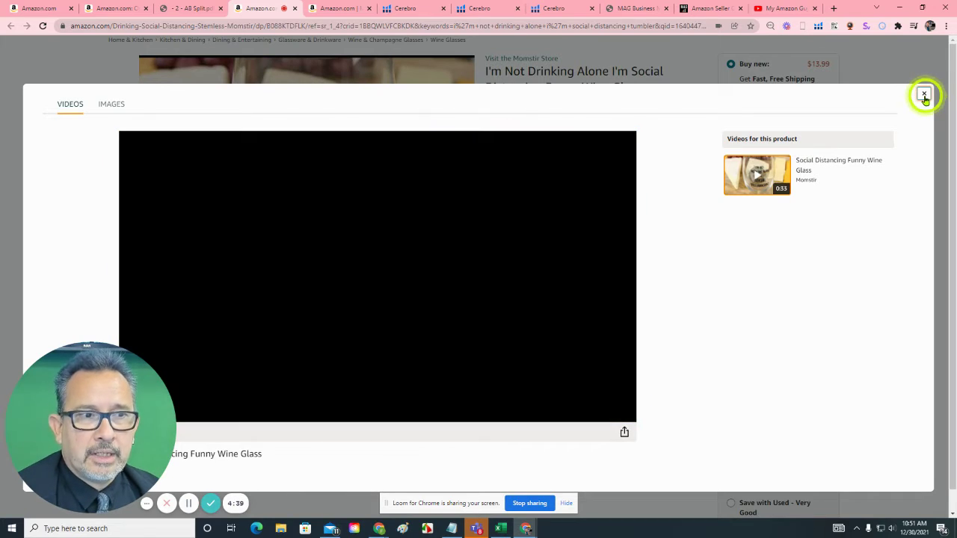
pyautogui.click(924, 96)
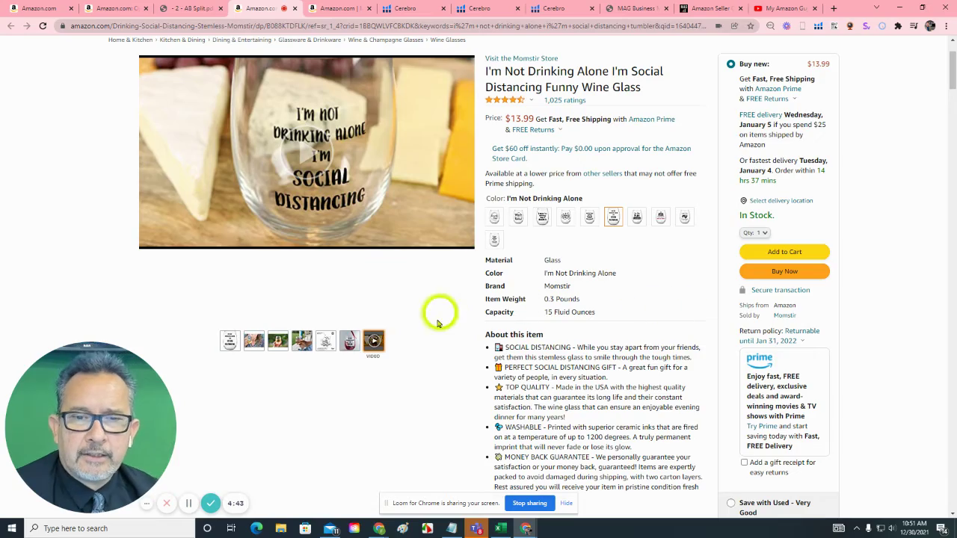
# Step: Examine the wine glass listing's From the brand section, moving between its product cards and the brand question-and-answer card
pyautogui.scroll(2, 449, 333)
pyautogui.scroll(-1, 463, 352)
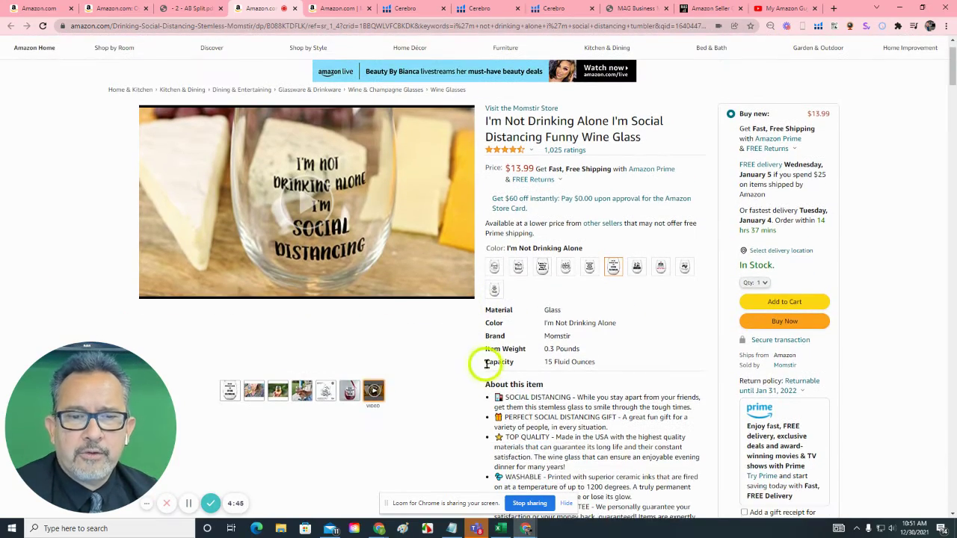
pyautogui.scroll(-4, 478, 359)
pyautogui.scroll(-10, 559, 317)
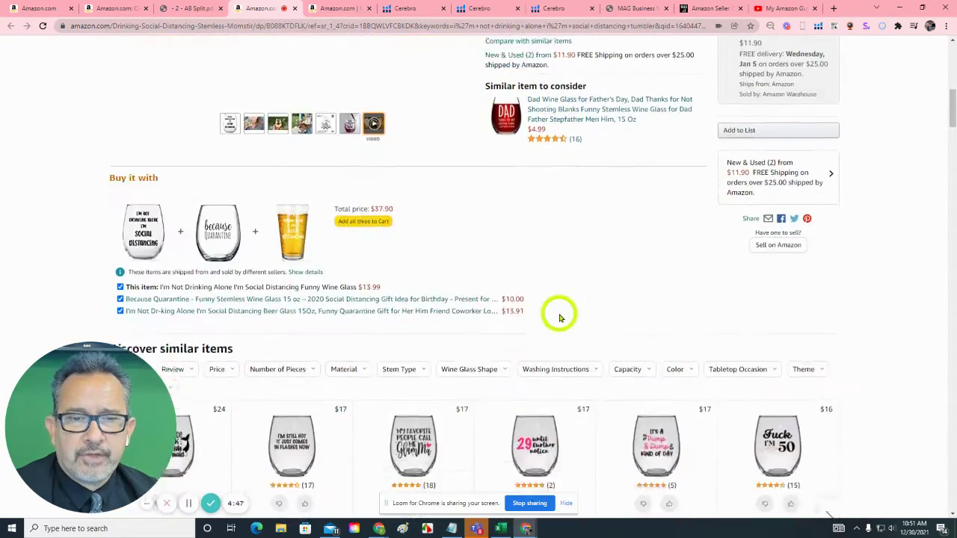
pyautogui.scroll(-5, 559, 318)
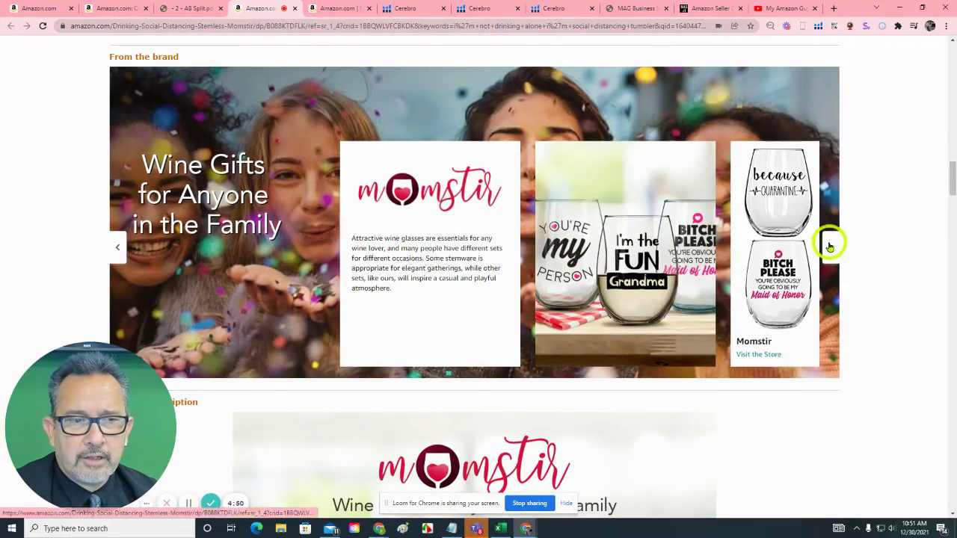
pyautogui.click(829, 247)
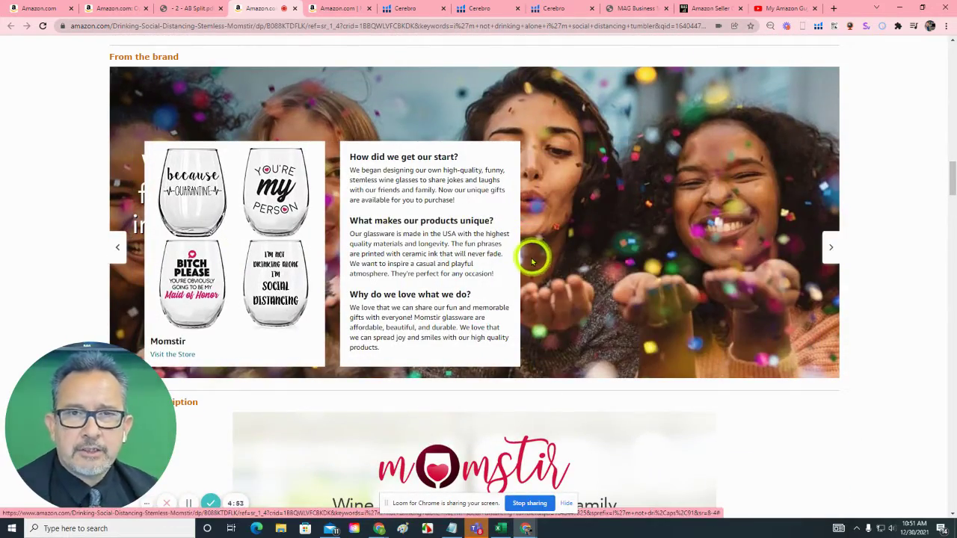
pyautogui.click(118, 248)
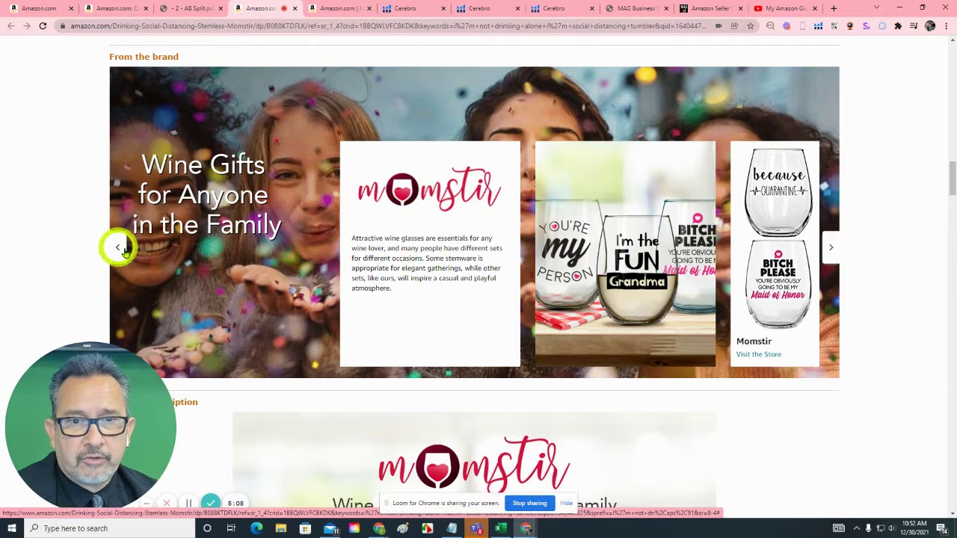
pyautogui.click(831, 247)
# Step: Examine the wine glass Product Description from the Momstir banner through the feature images, comparison chart and brand text to Product information
pyautogui.scroll(-4, 797, 381)
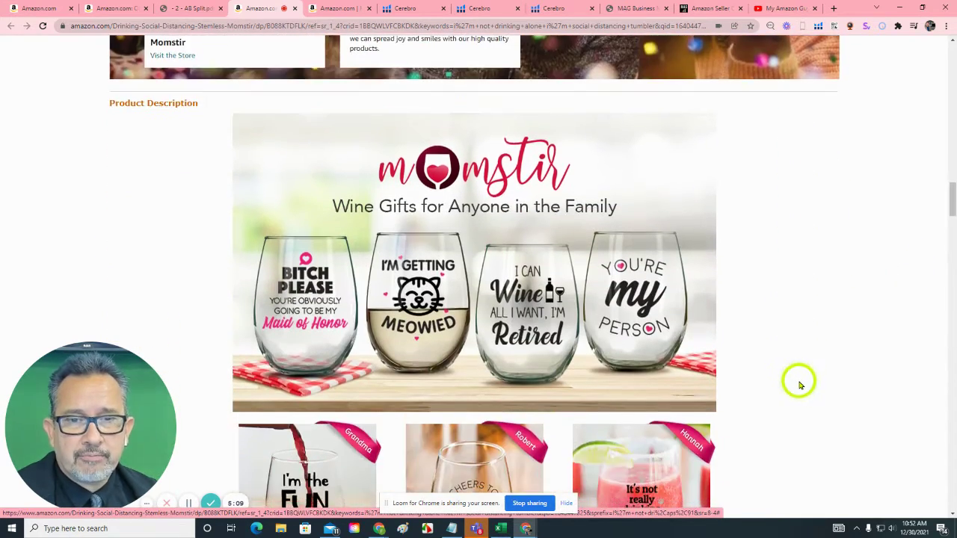
pyautogui.scroll(-1, 799, 384)
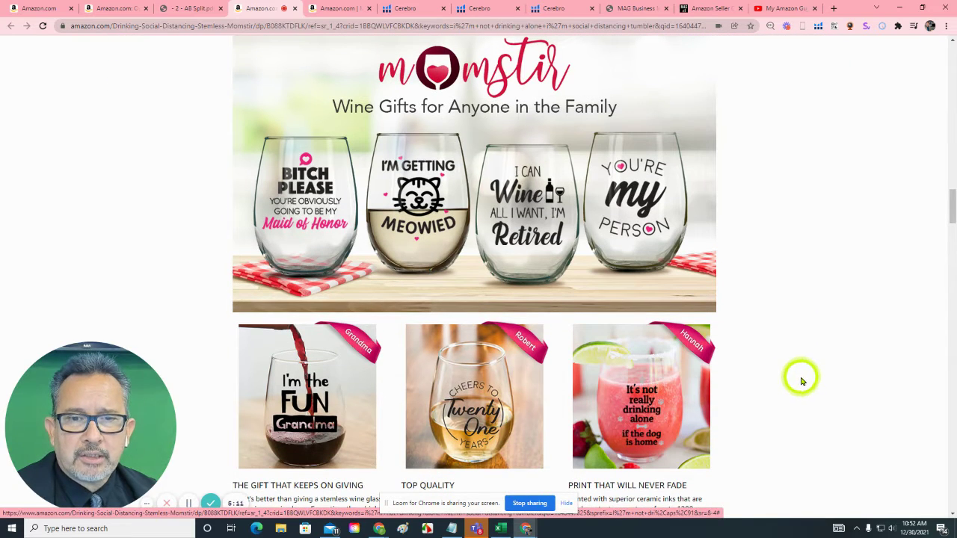
pyautogui.scroll(-4, 800, 379)
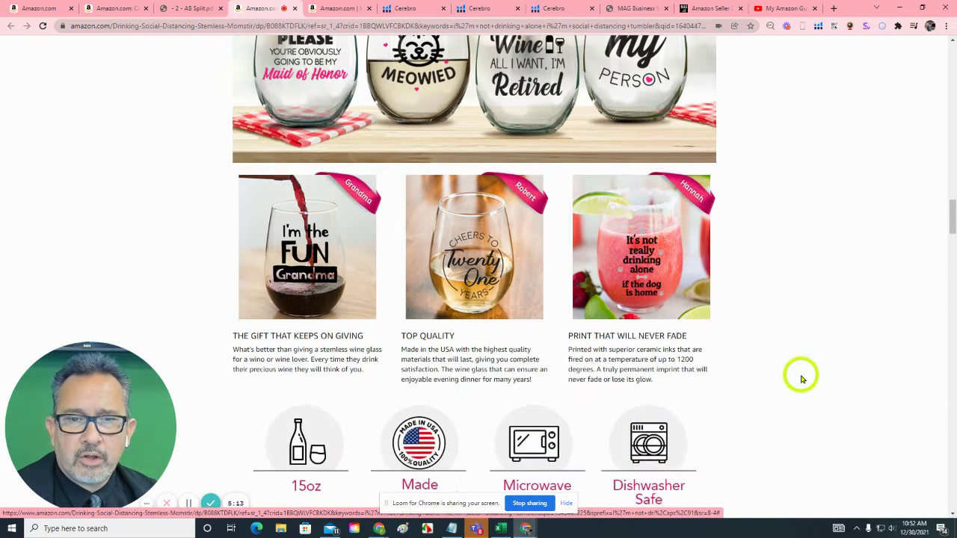
pyautogui.scroll(-4, 800, 379)
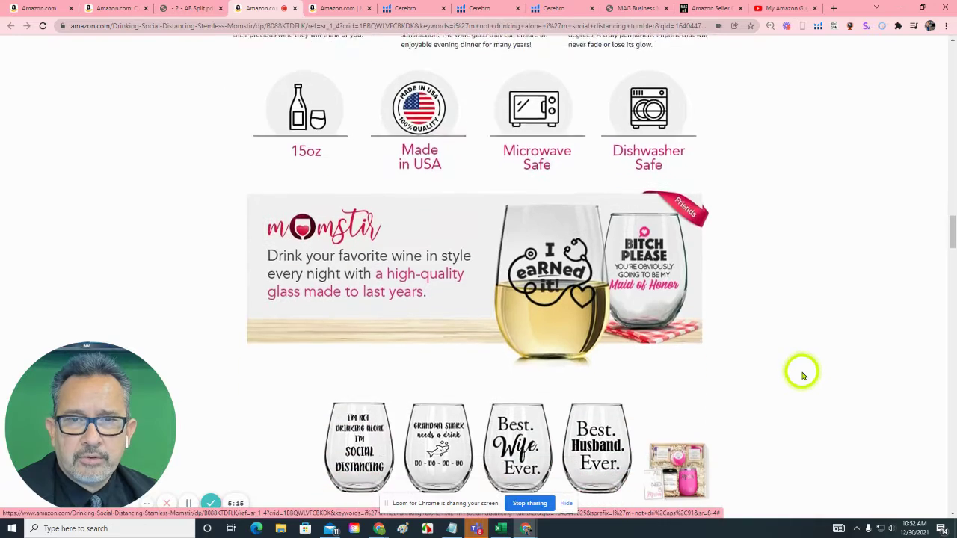
pyautogui.scroll(-5, 801, 374)
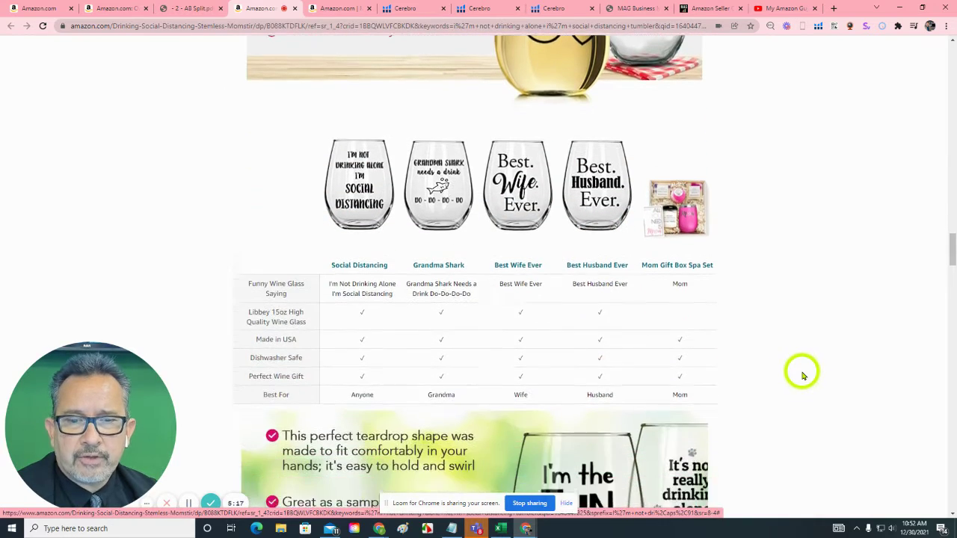
pyautogui.scroll(-1, 801, 375)
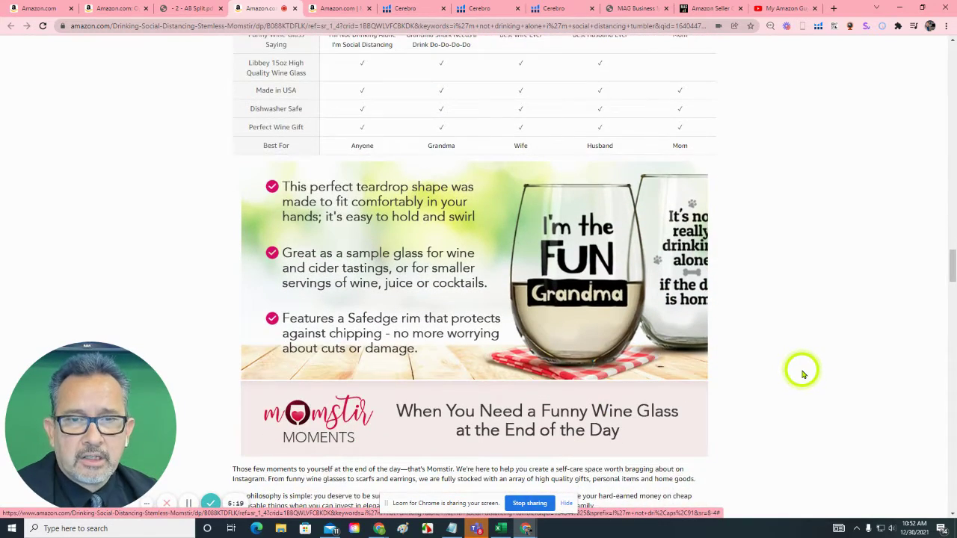
pyautogui.scroll(-1, 802, 374)
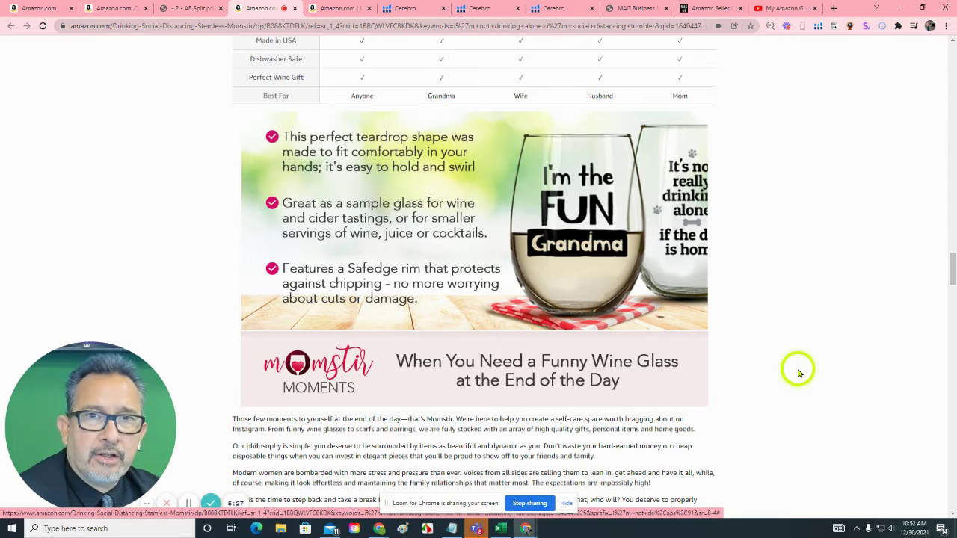
pyautogui.scroll(-3, 743, 370)
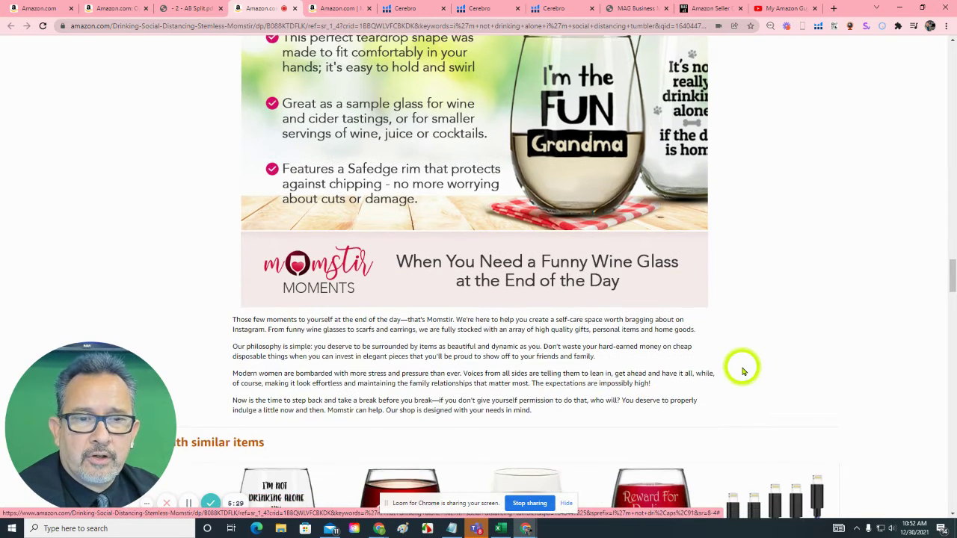
pyautogui.scroll(-7, 742, 370)
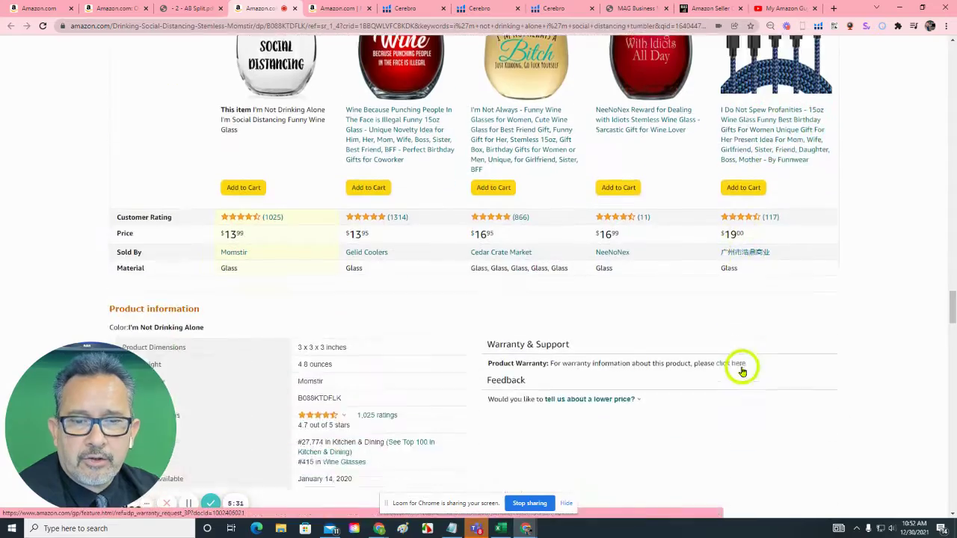
# Step: Look over the Momstir Moments content and the customer reviews, and return to the start of the wine glass listing
pyautogui.scroll(11, 609, 275)
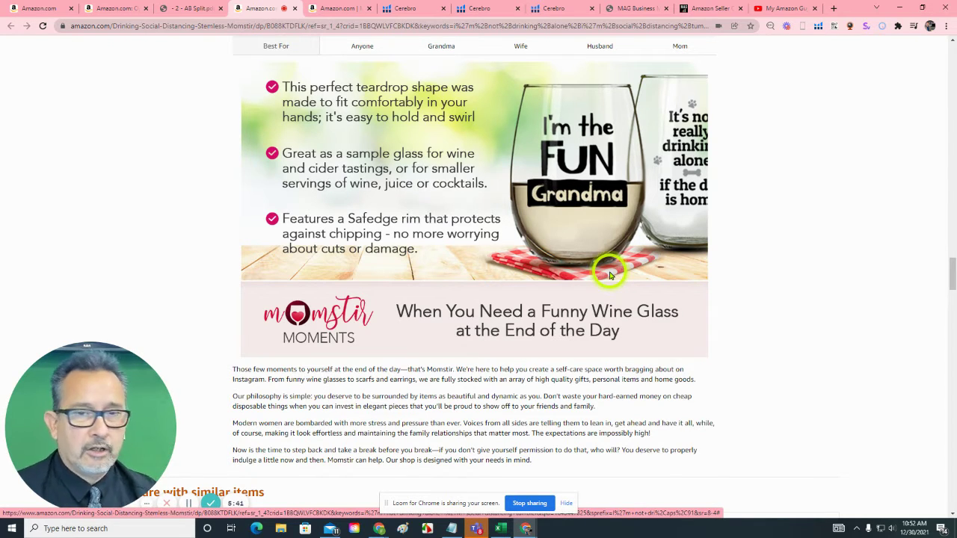
pyautogui.scroll(-20, 651, 331)
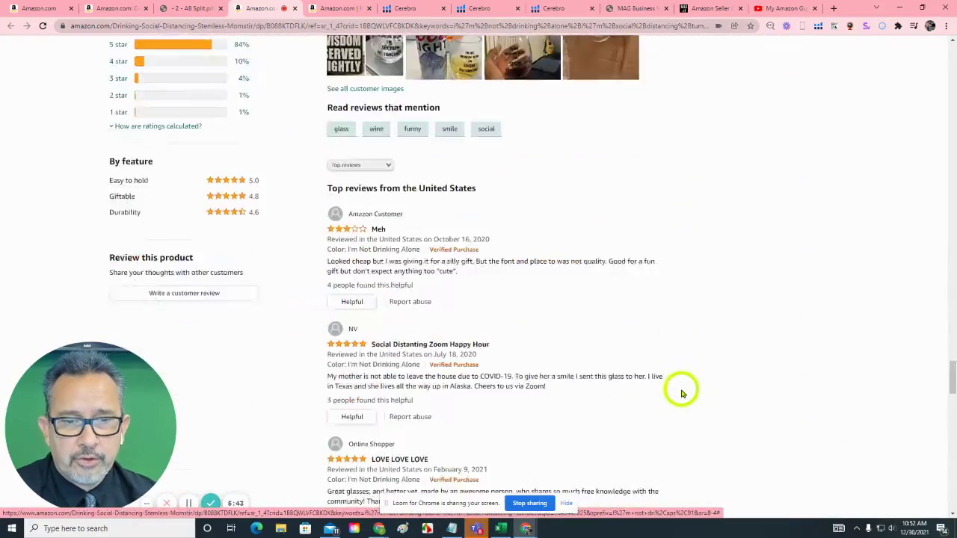
pyautogui.scroll(-5, 682, 394)
pyautogui.scroll(20, 681, 388)
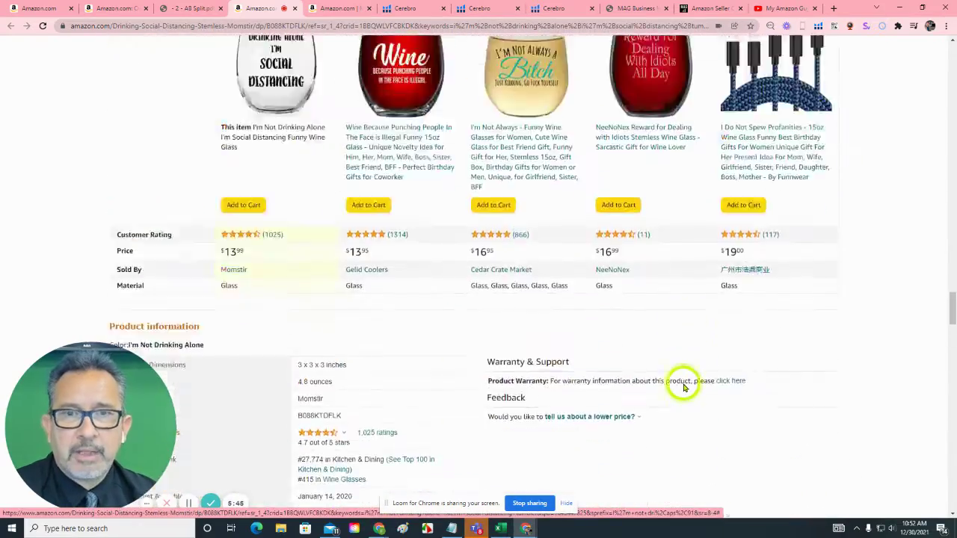
pyautogui.scroll(20, 683, 387)
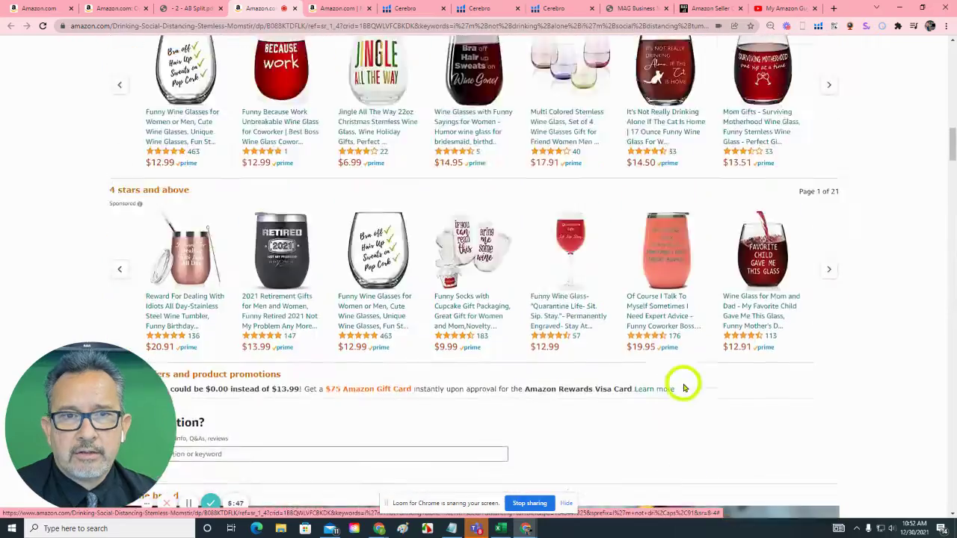
pyautogui.scroll(20, 683, 387)
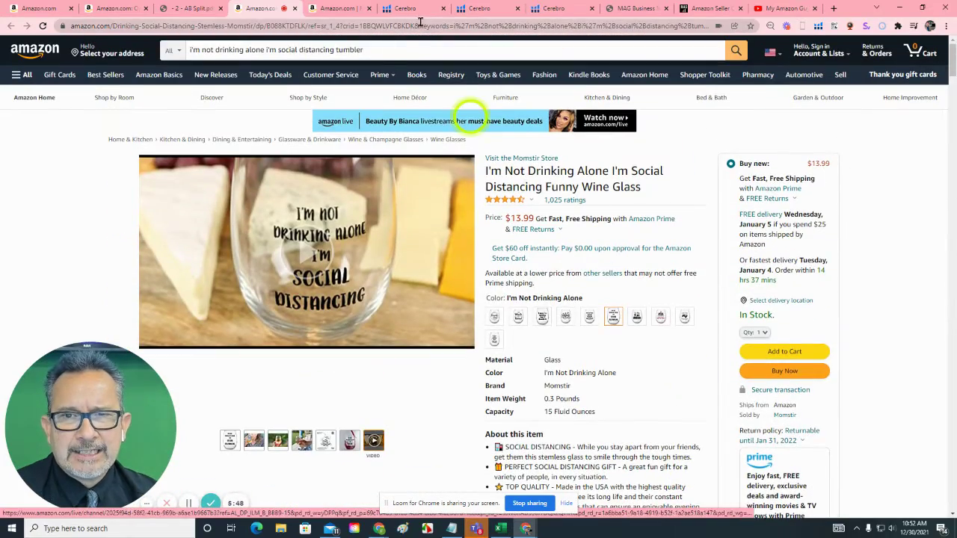
# Step: Switch to the Helium 10 Cerebro results for B08F2XYBX5 and examine the keyword distribution, word count filter and keyword ranking table
pyautogui.click(415, 10)
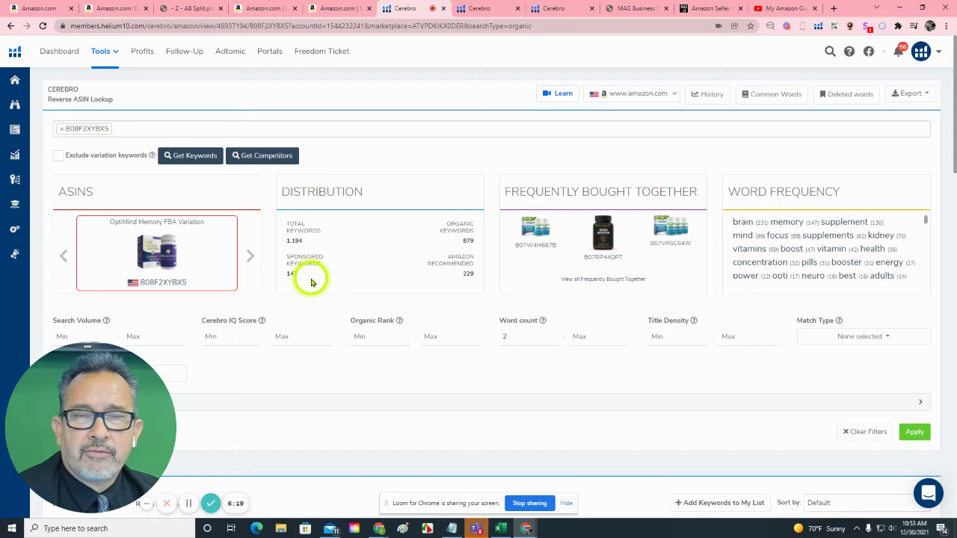
pyautogui.moveTo(408, 257)
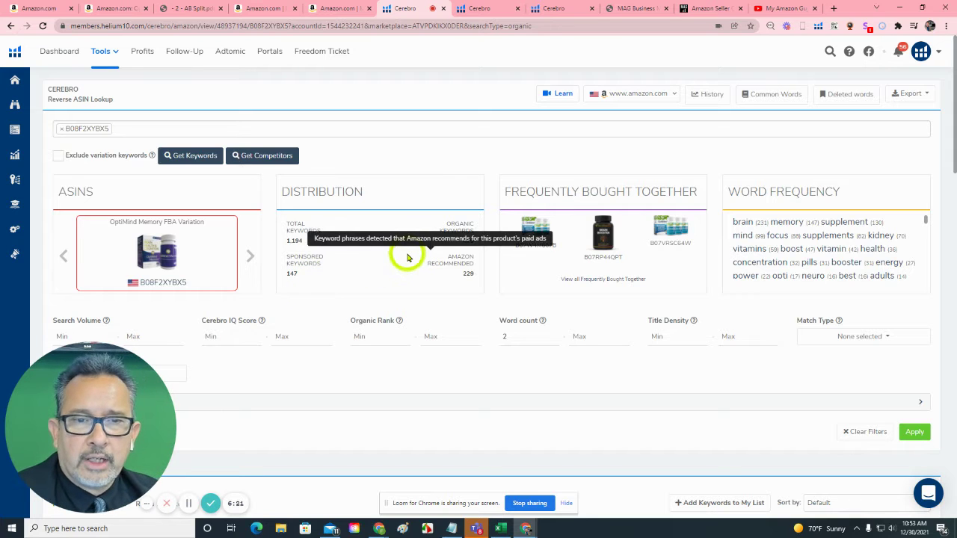
pyautogui.scroll(-3, 404, 258)
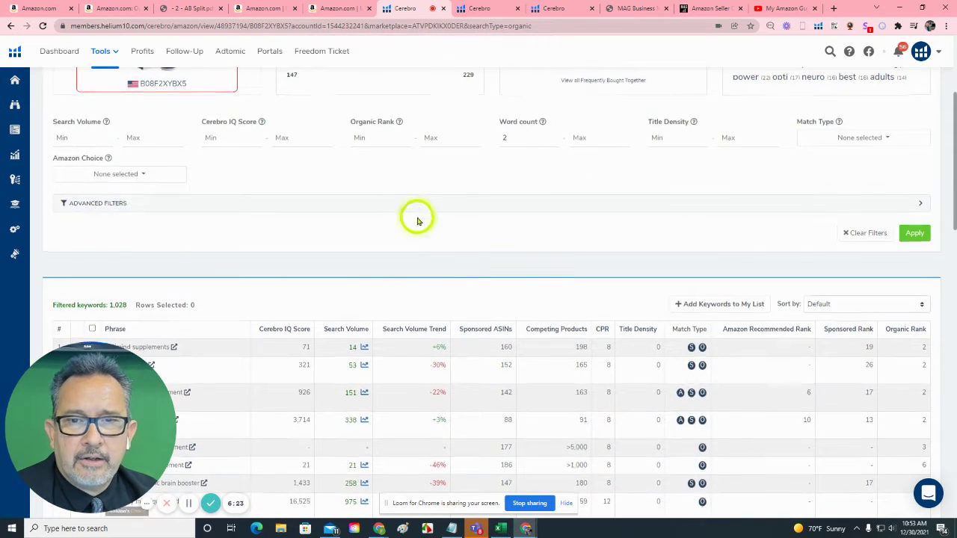
pyautogui.scroll(2, 416, 216)
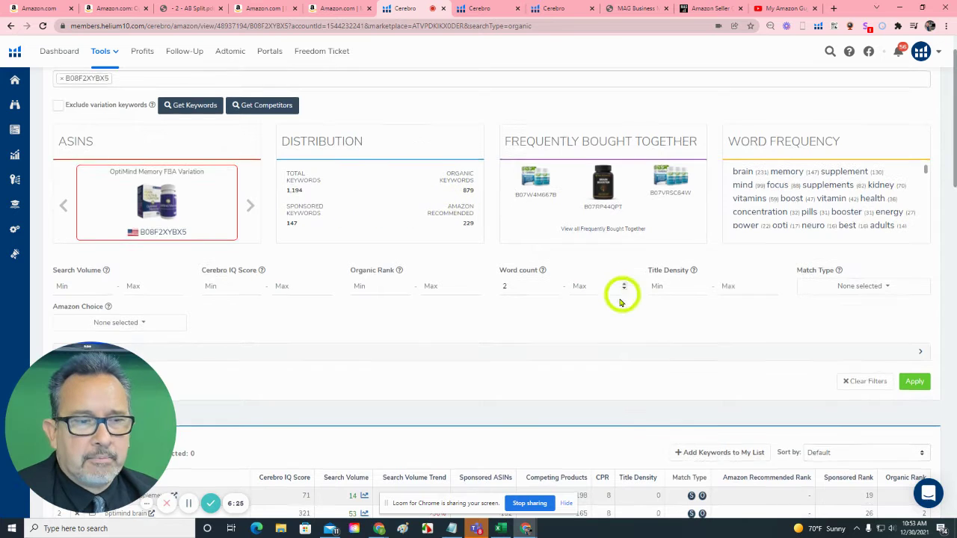
pyautogui.scroll(-2, 620, 297)
pyautogui.scroll(-1, 906, 353)
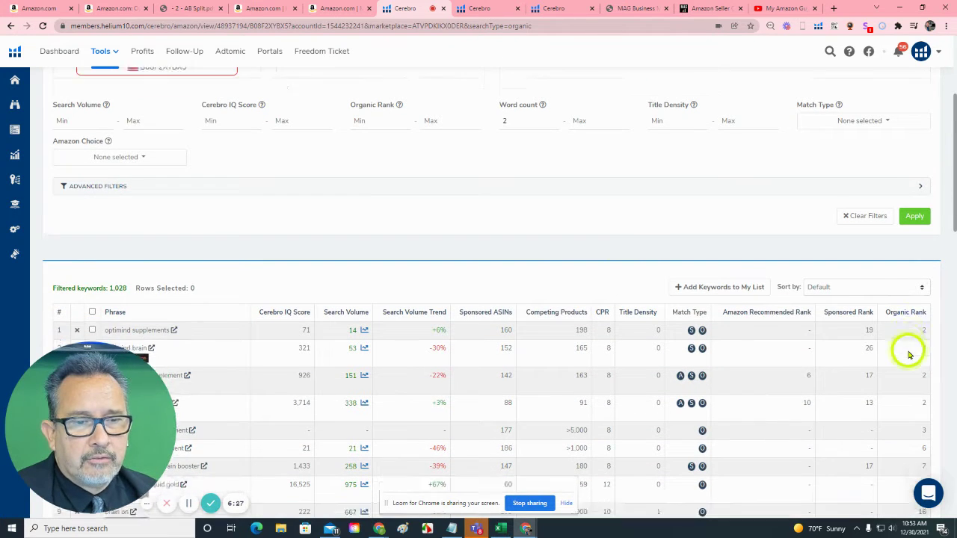
# Step: Compare the organic ranks of the B08F2XYBX5 keywords with those in the Cerebro results for the wine glass B088KTDFLK
pyautogui.scroll(-1, 918, 314)
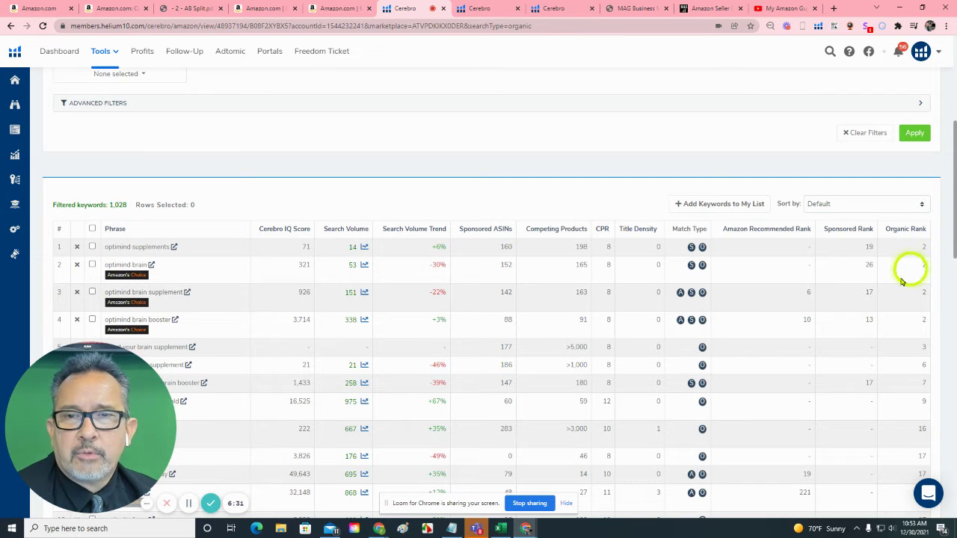
pyautogui.click(571, 14)
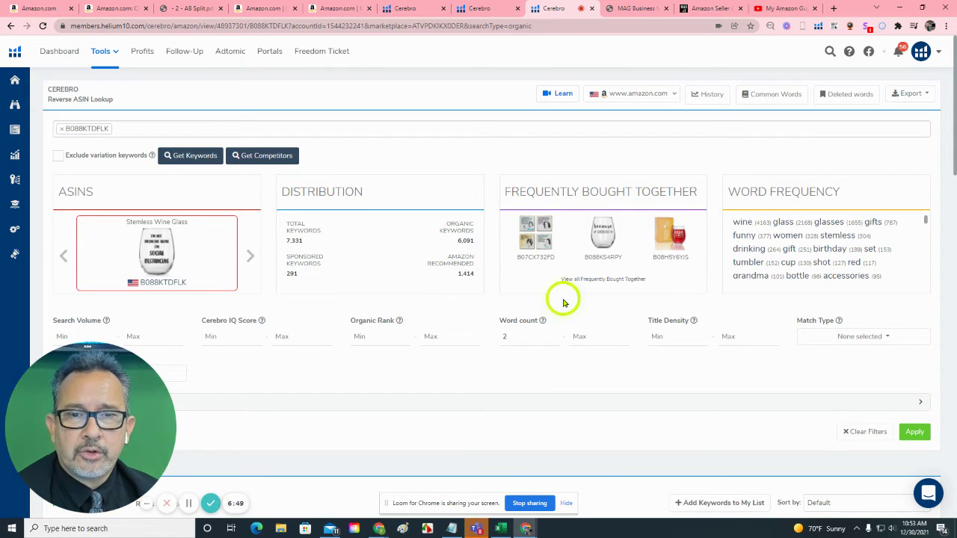
pyautogui.scroll(-5, 563, 303)
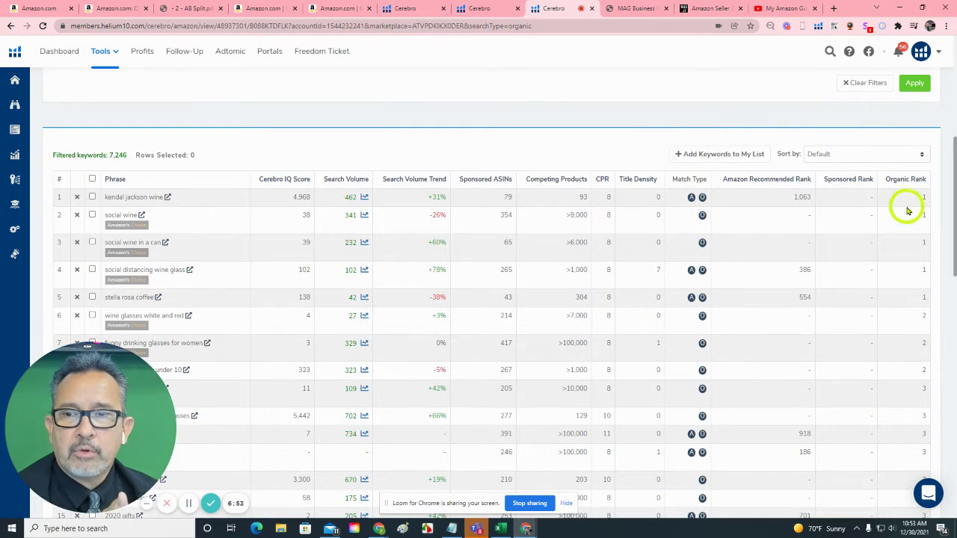
pyautogui.scroll(-3, 187, 314)
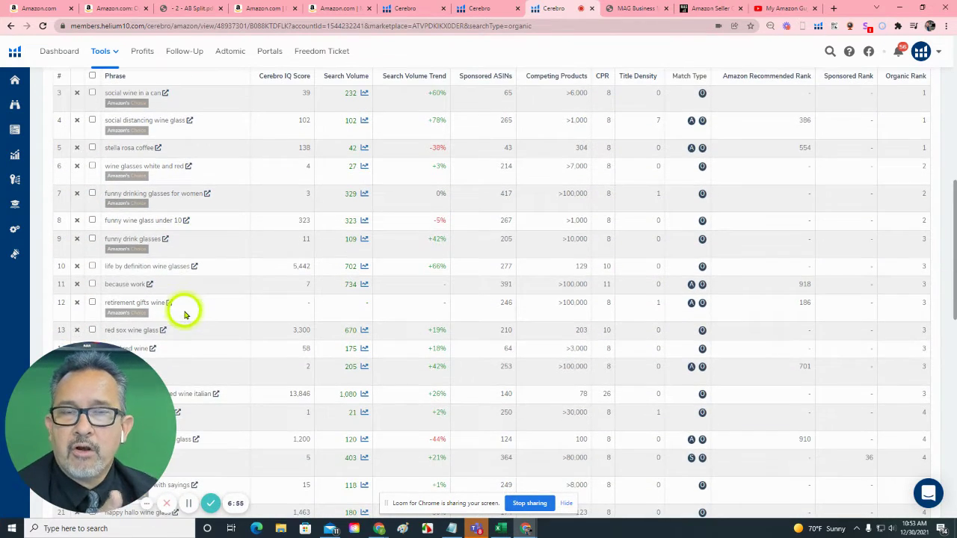
pyautogui.scroll(1, 188, 314)
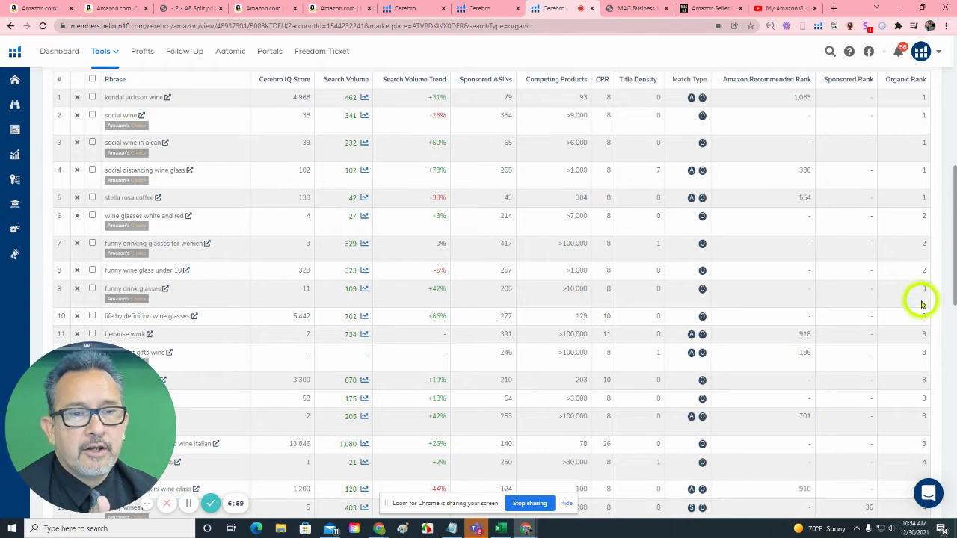
pyautogui.scroll(7, 560, 305)
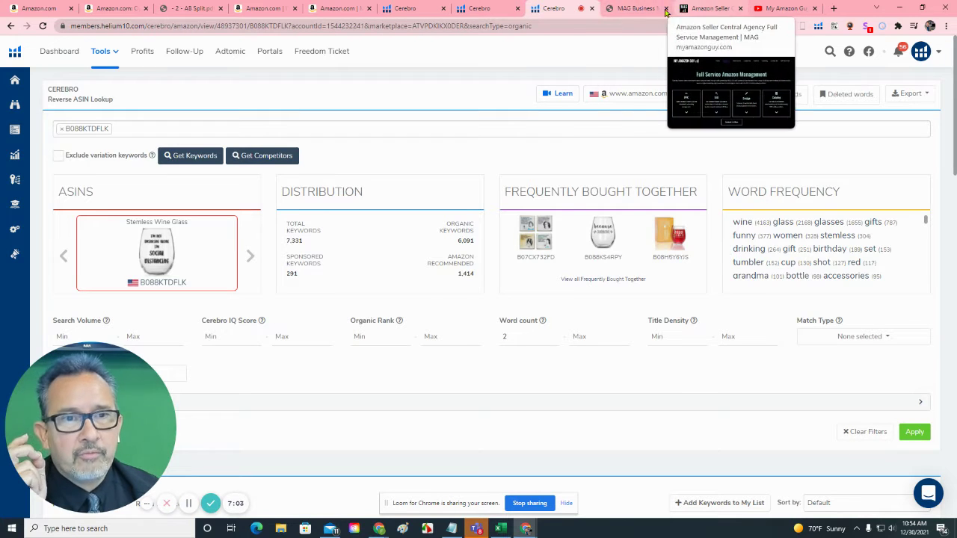
# Step: Switch to the My Amazon Guy full service management page and look over its Search Terms Optimization, Listing Optimization and Design services
pyautogui.click(639, 9)
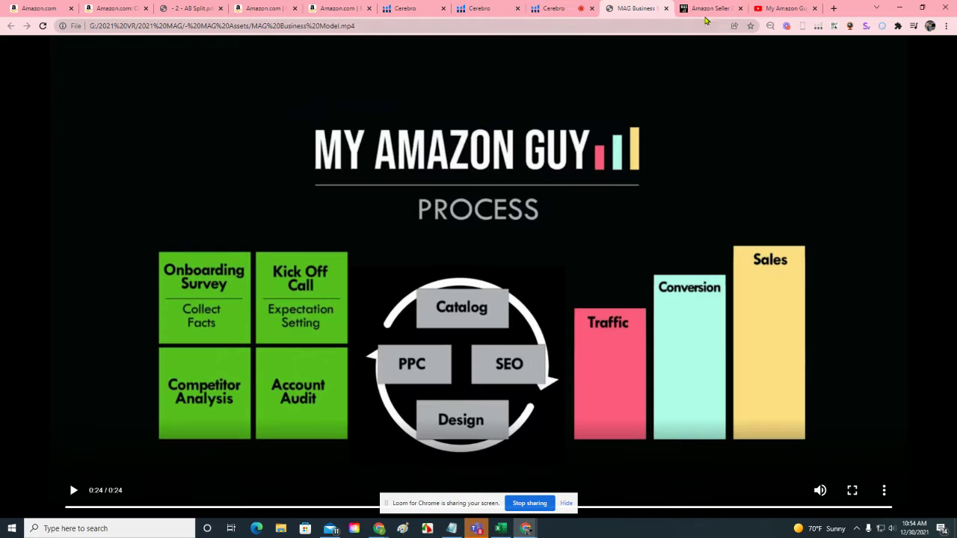
pyautogui.click(704, 10)
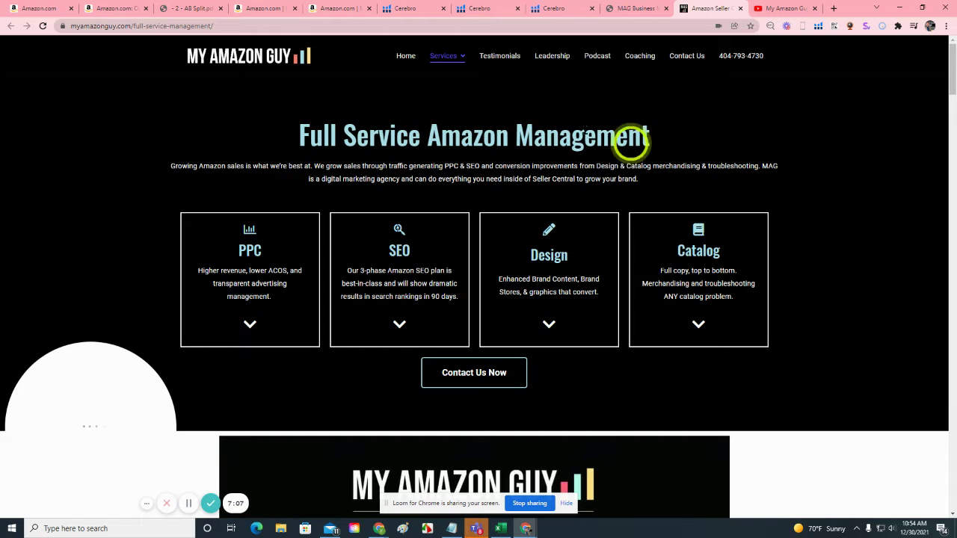
pyautogui.moveTo(449, 58)
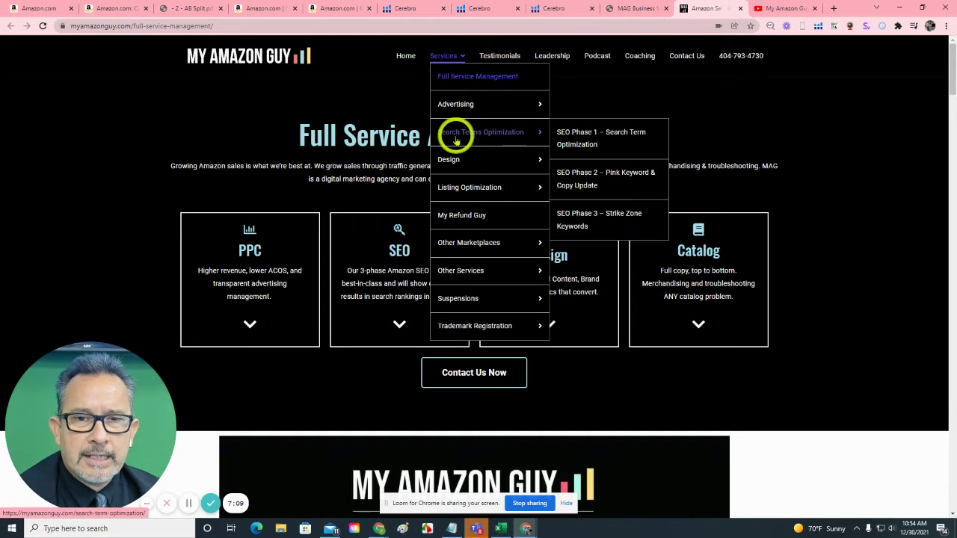
pyautogui.moveTo(460, 190)
pyautogui.moveTo(470, 162)
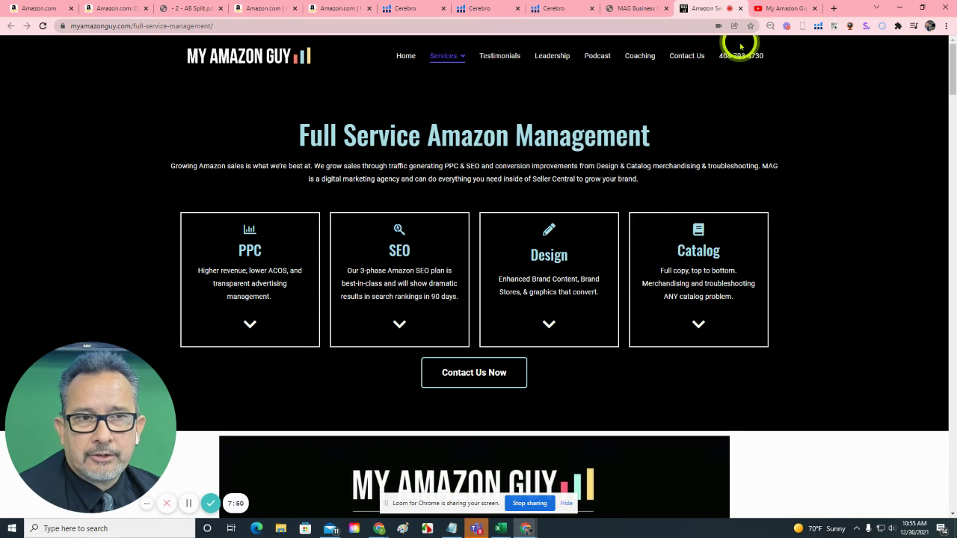
# Step: Replay the My Amazon Guy process video in the MAG Business Model file and switch to the My Amazon Guy YouTube channel
pyautogui.click(622, 9)
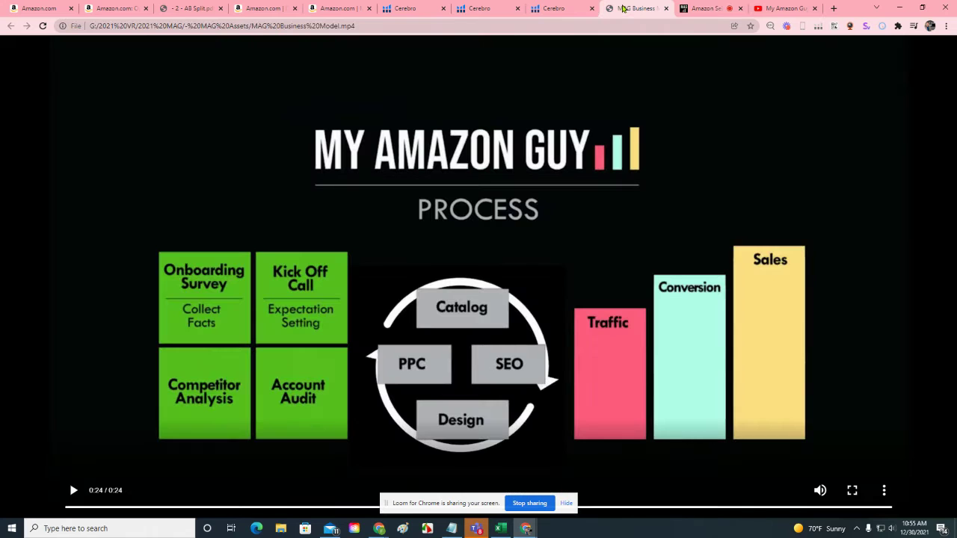
pyautogui.click(618, 385)
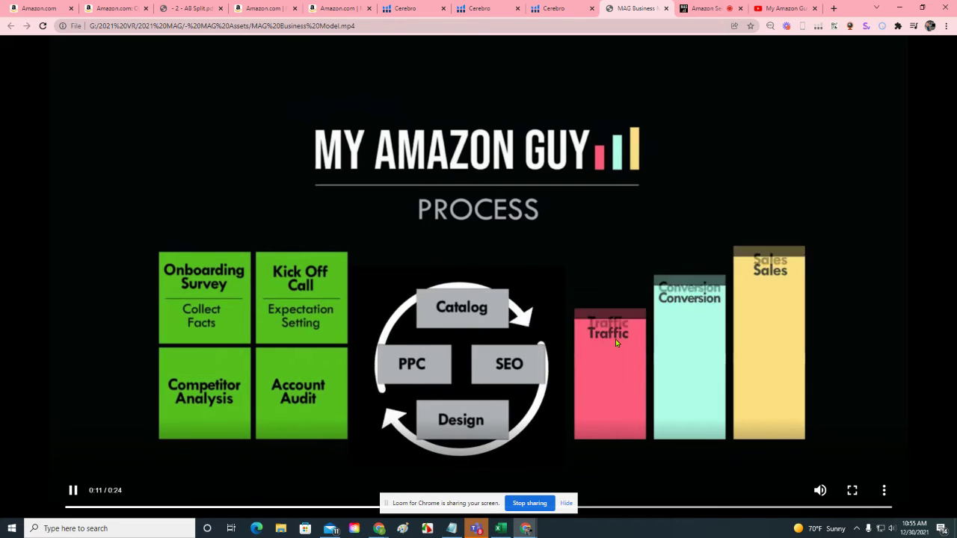
pyautogui.click(785, 9)
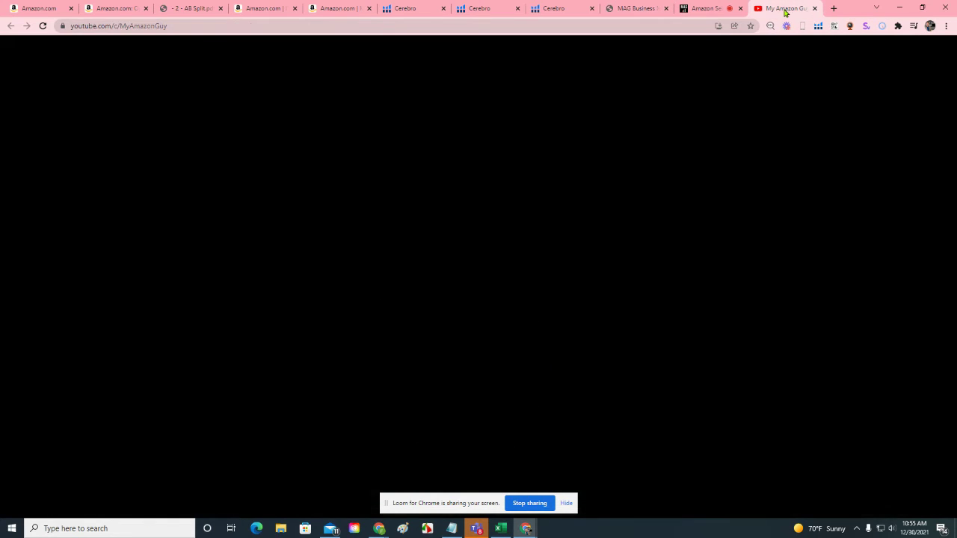